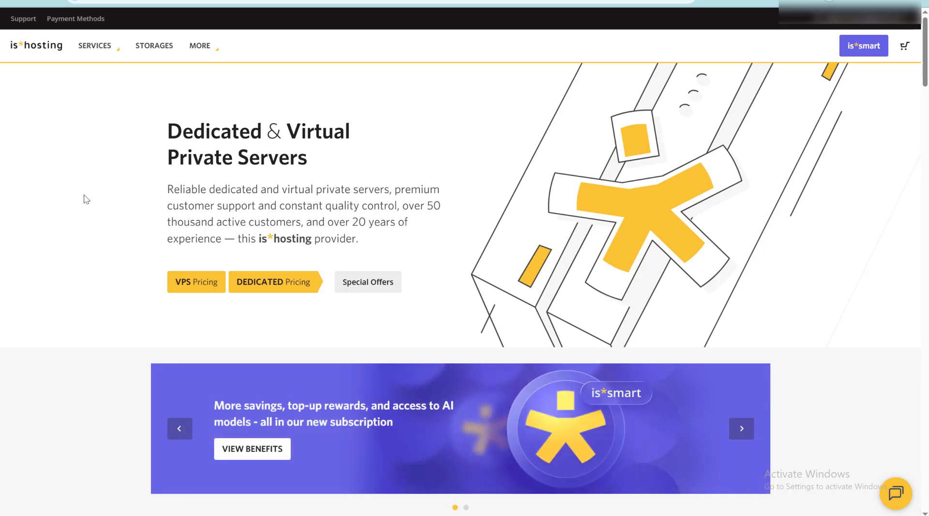
Scroll the Virtual Servers Plans page to review the Lite through Exclusive plans and prices
mouse_move(200, 46)
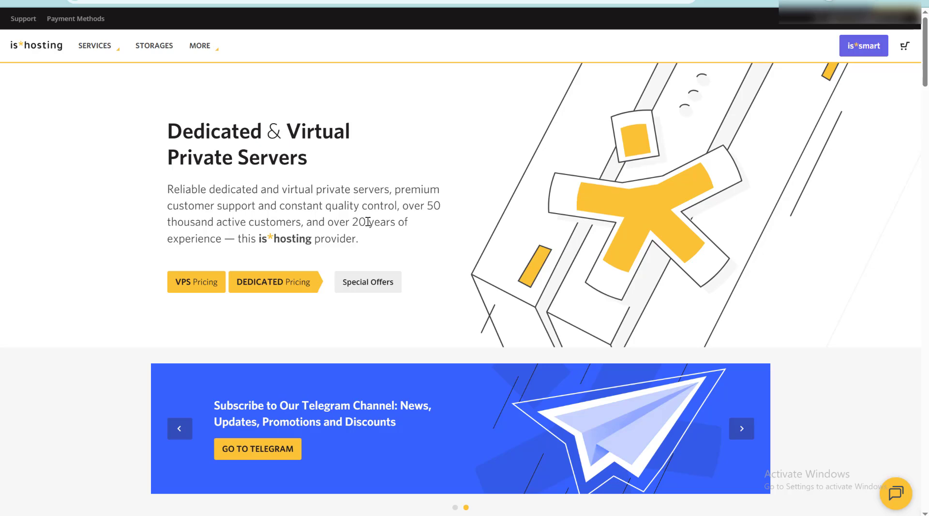
scroll(344, 289, "down", 1)
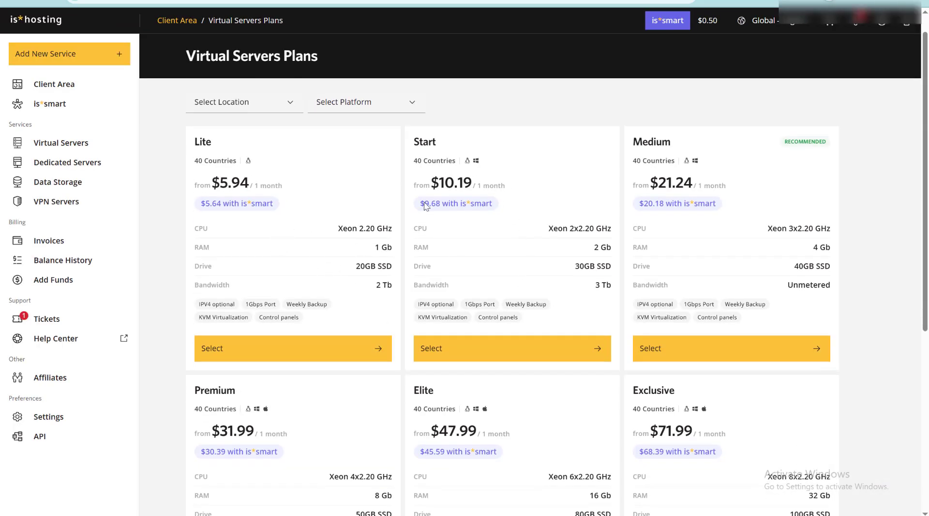
Select the Start plan with the Windows OS and 3-month billing at $34.17
left_click(464, 348)
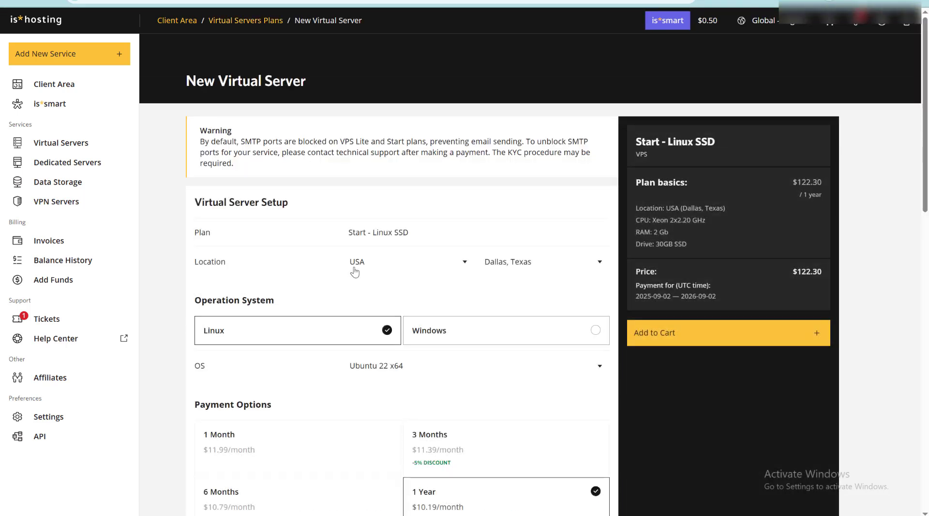
left_click(457, 328)
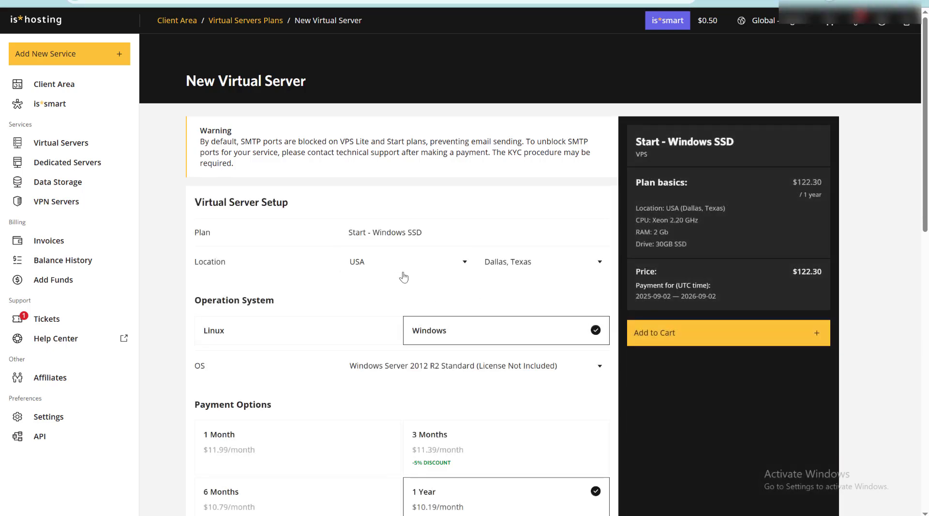
scroll(402, 293, "down", 2)
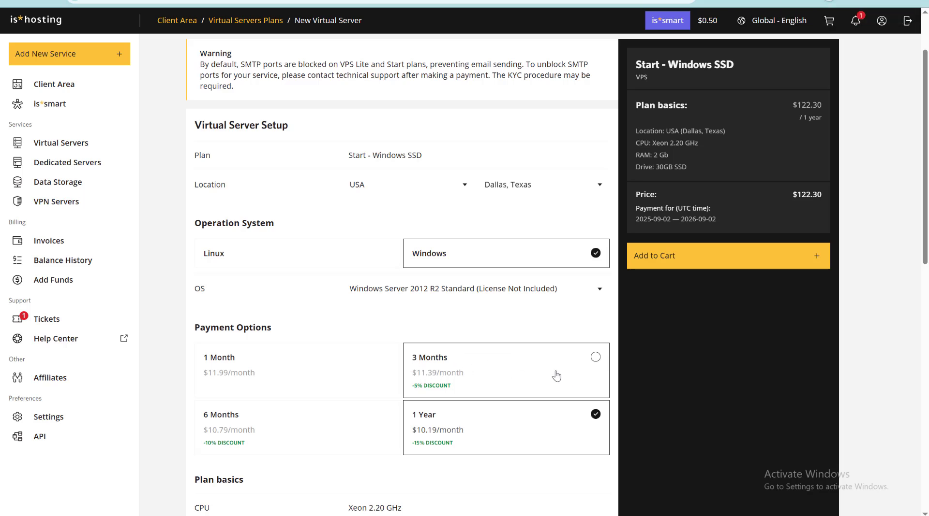
left_click(496, 367)
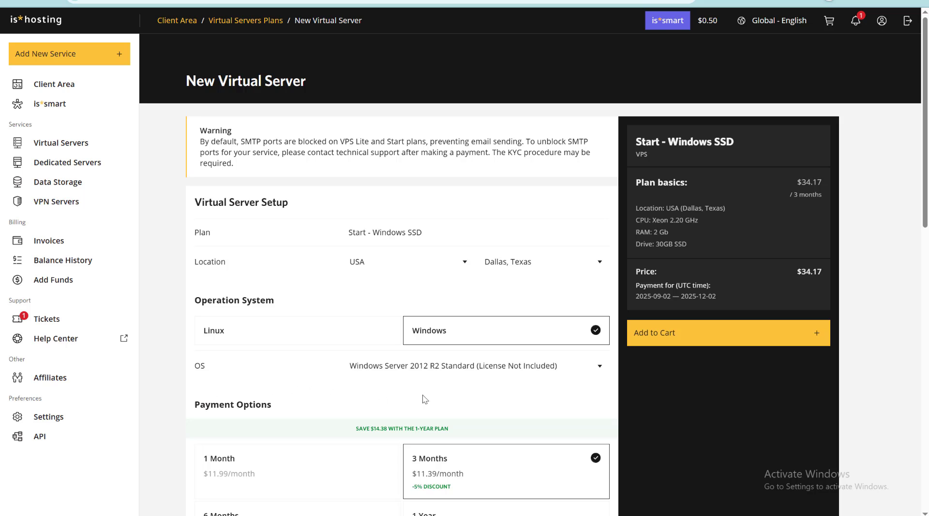
scroll(503, 399, "down", 1)
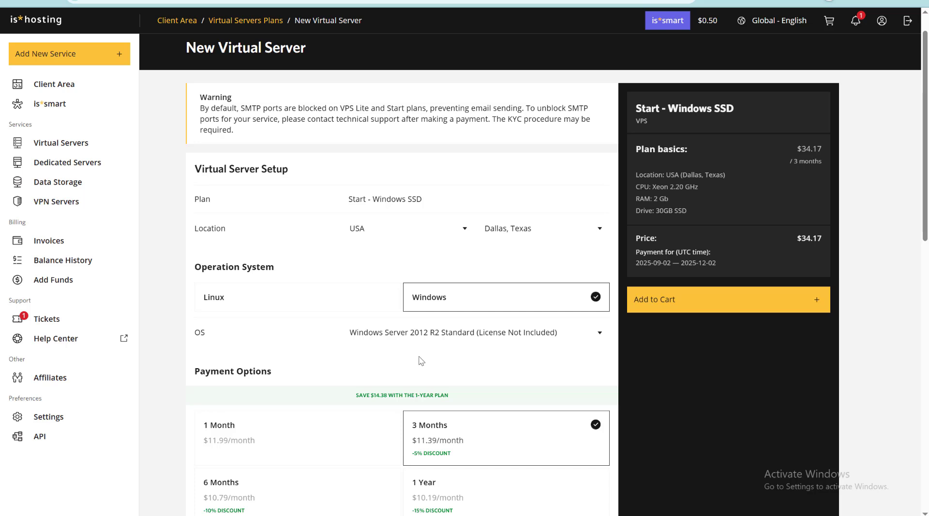
Search the Location list for France and select it, making the plan Start - Windows NVMe
left_click(441, 230)
scroll(377, 303, "down", 5)
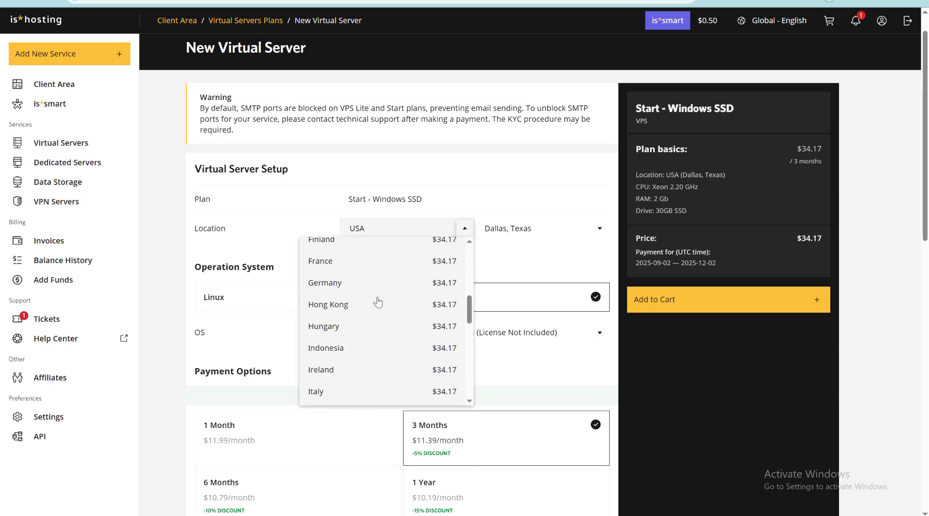
scroll(378, 302, "down", 9)
scroll(378, 303, "up", 12)
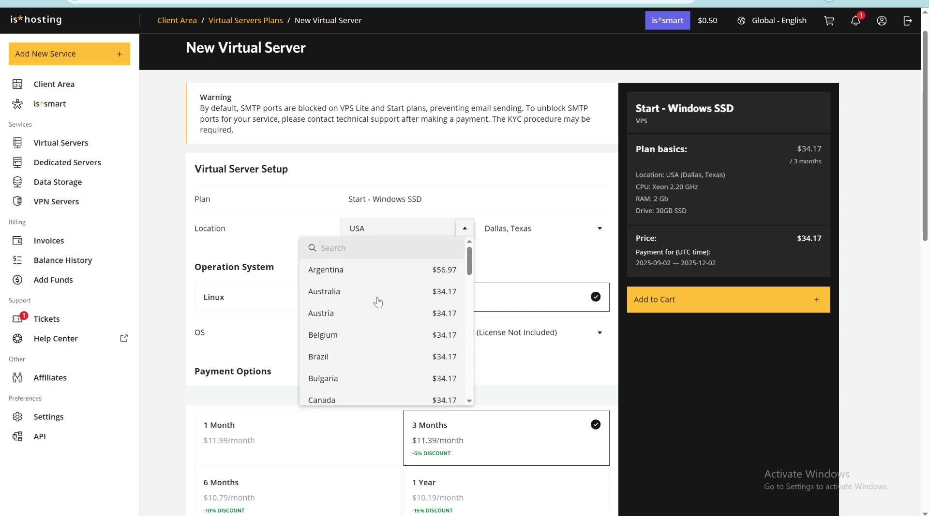
scroll(378, 303, "up", 1)
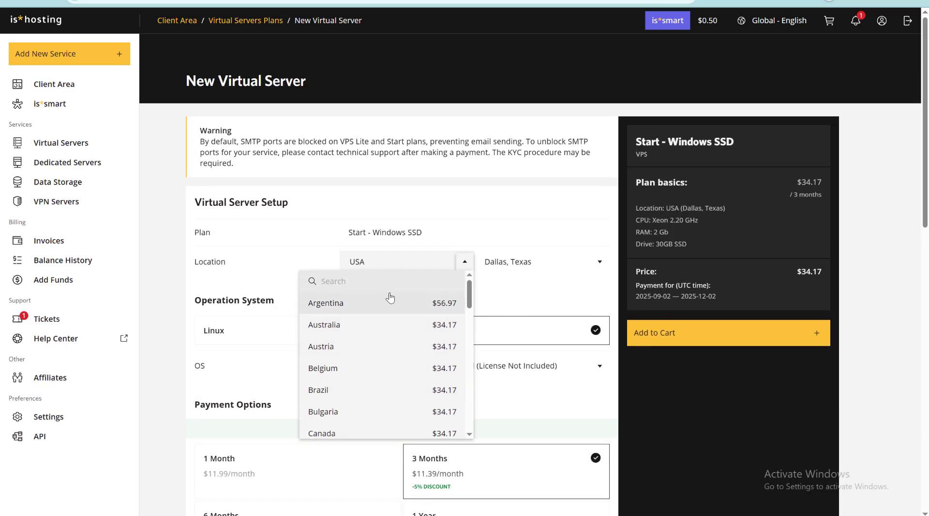
type("fan")
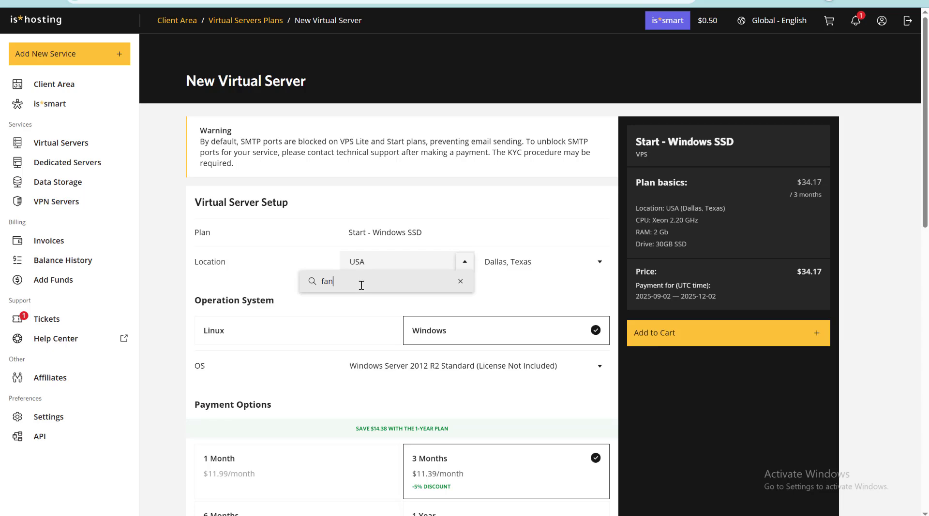
key("BackSpace")
key("BackSpace")
type("r")
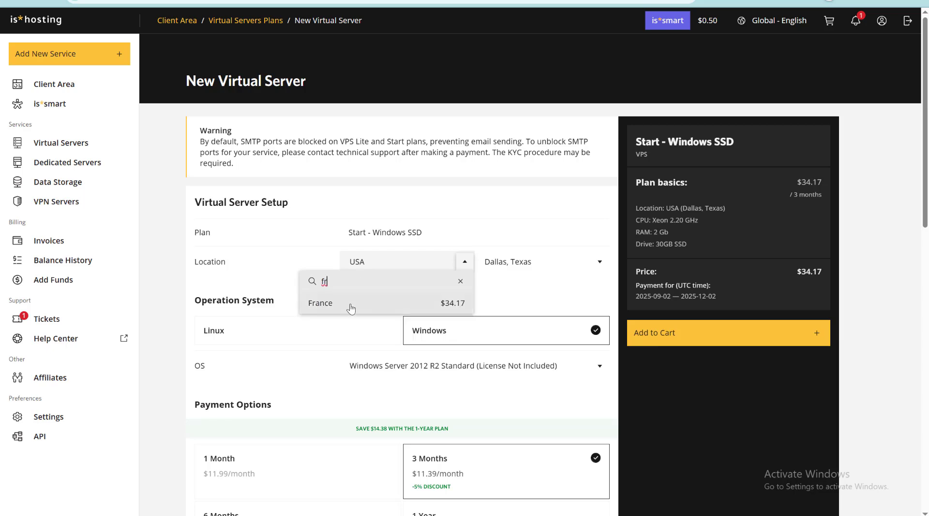
left_click(348, 305)
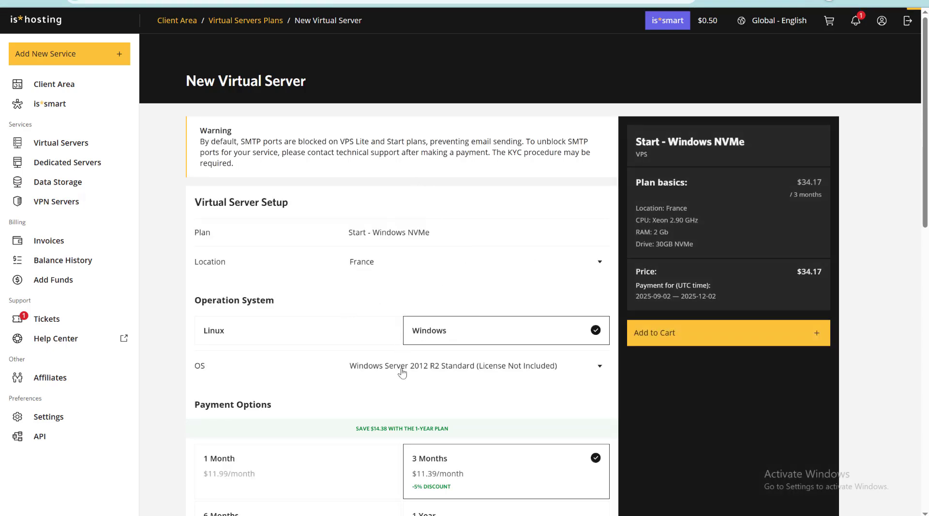
scroll(377, 426, "down", 10)
scroll(378, 428, "up", 10)
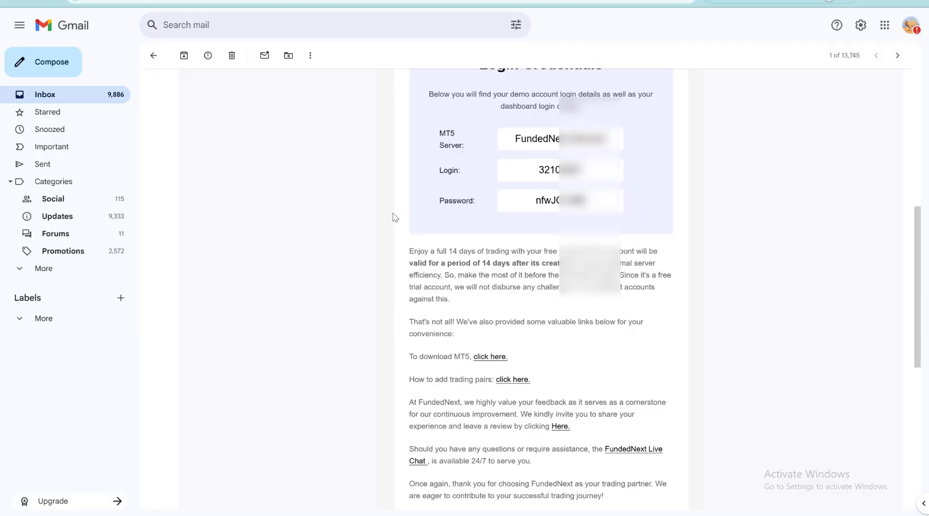
Follow the 'click here.' MT5 download link in the FundedNext credentials email
scroll(394, 216, "up", 1)
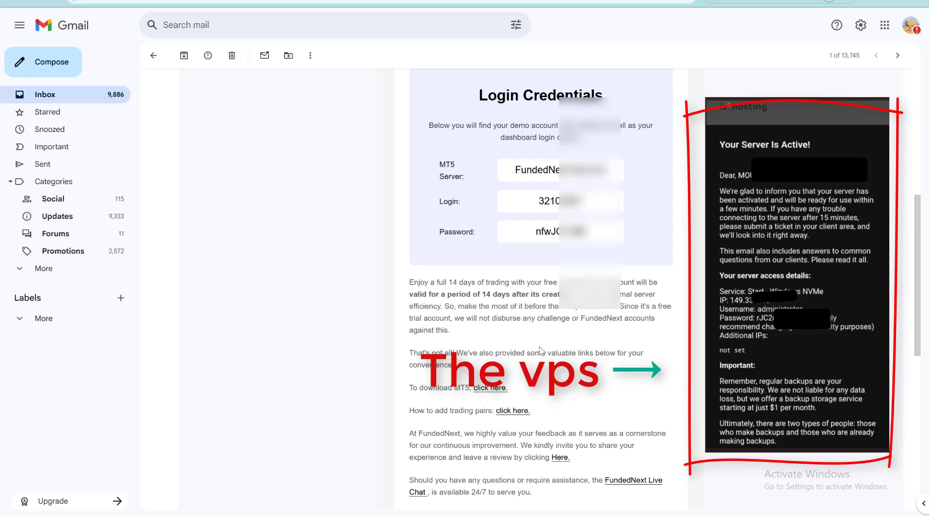
left_click(483, 389)
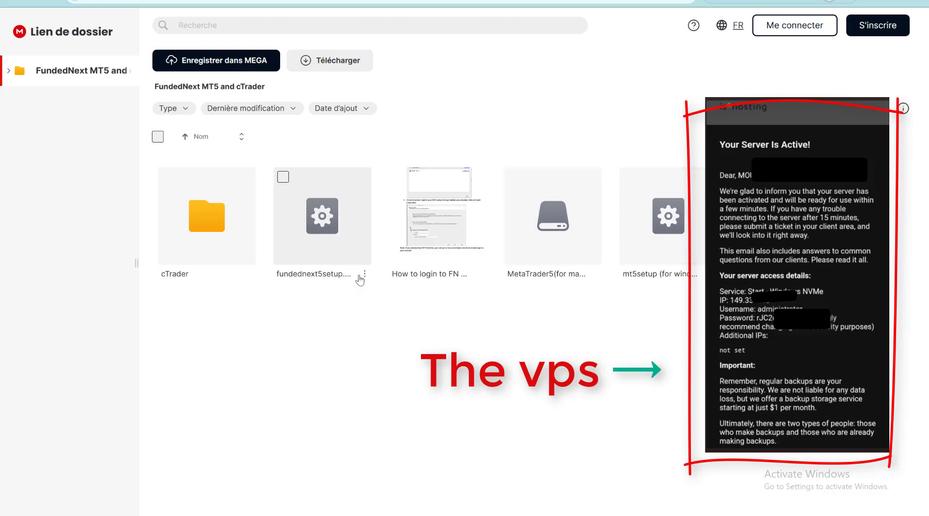
Download the fundednext5setup installer from the MEGA folder using its Télécharger option
left_click(364, 274)
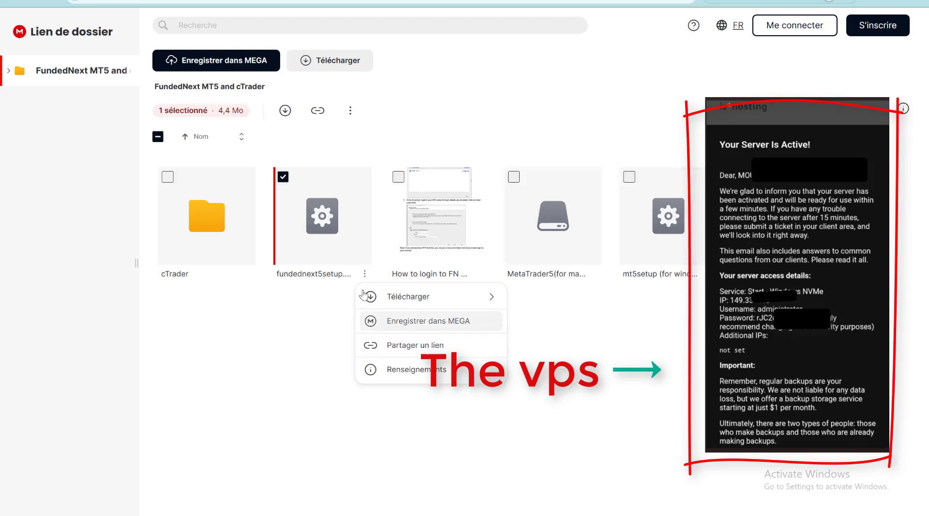
left_click(383, 298)
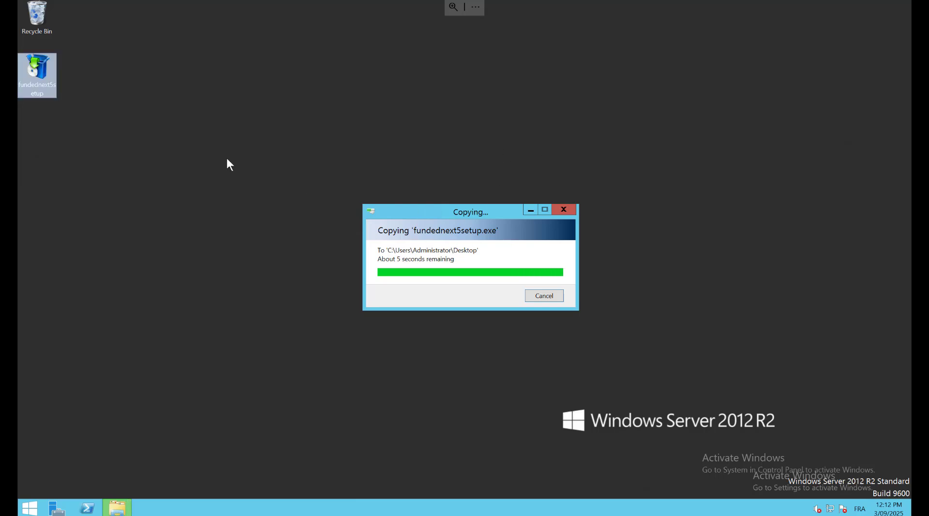
Run fundednext5setup from the desktop and accept the licence to install the terminal
double_click(43, 81)
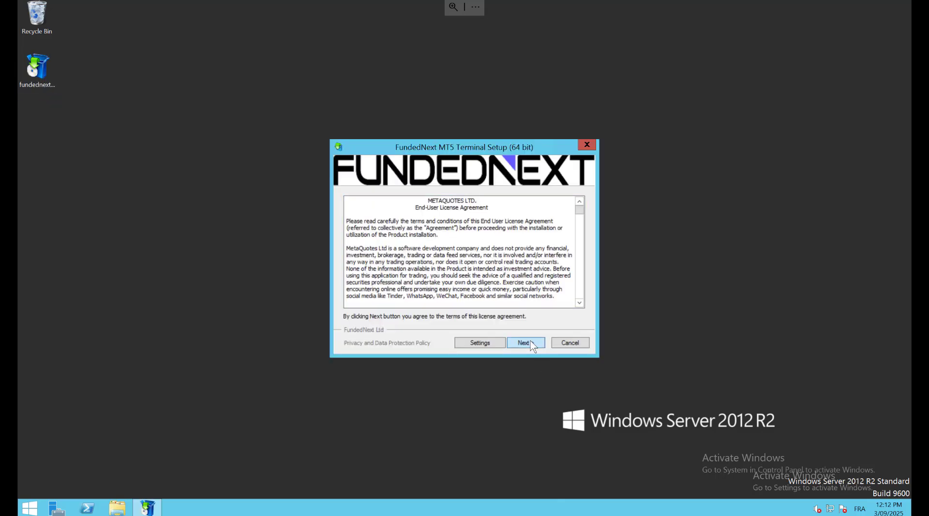
left_click(532, 344)
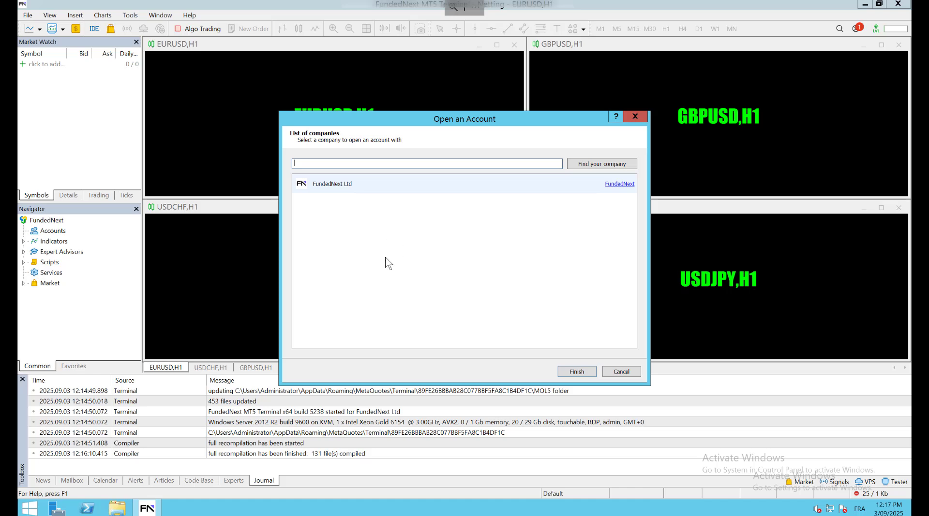
Pick FundedNext Ltd as the broker and choose to connect an existing trade account
left_click(389, 264)
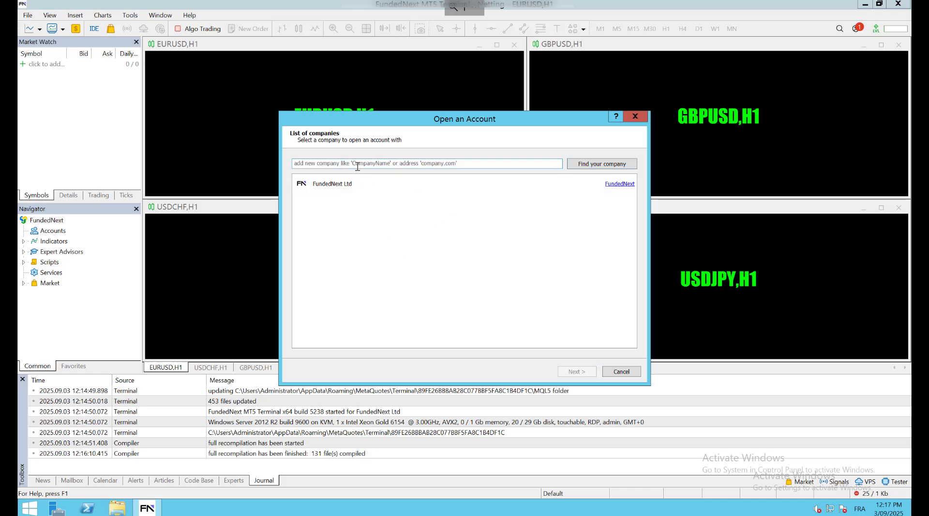
left_click(381, 193)
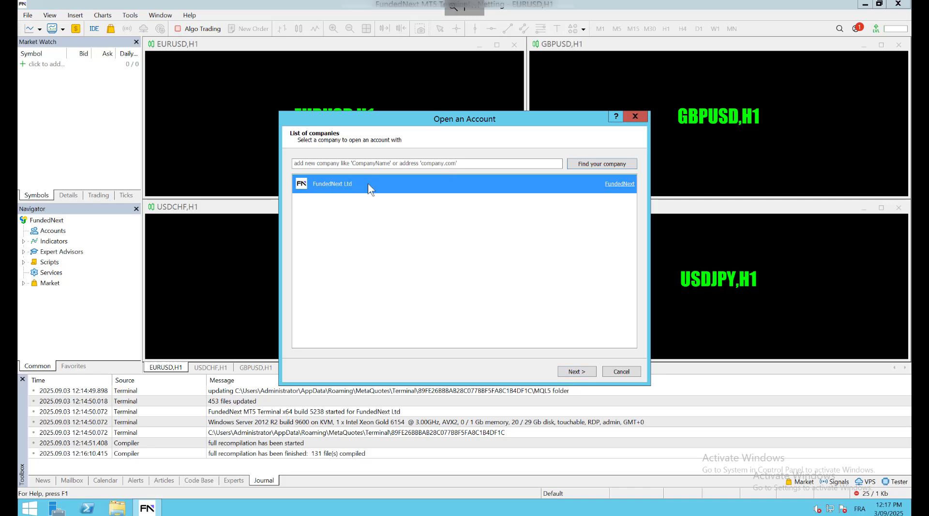
left_click(571, 372)
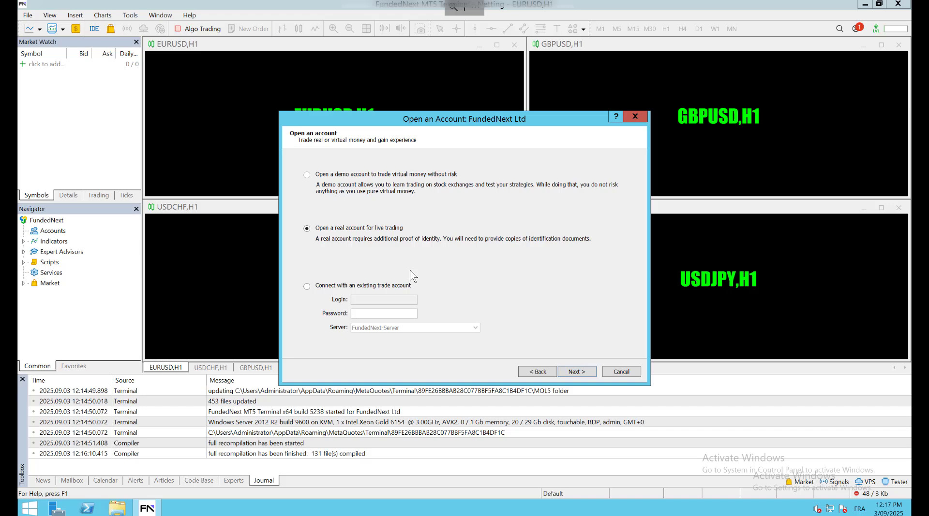
left_click(383, 288)
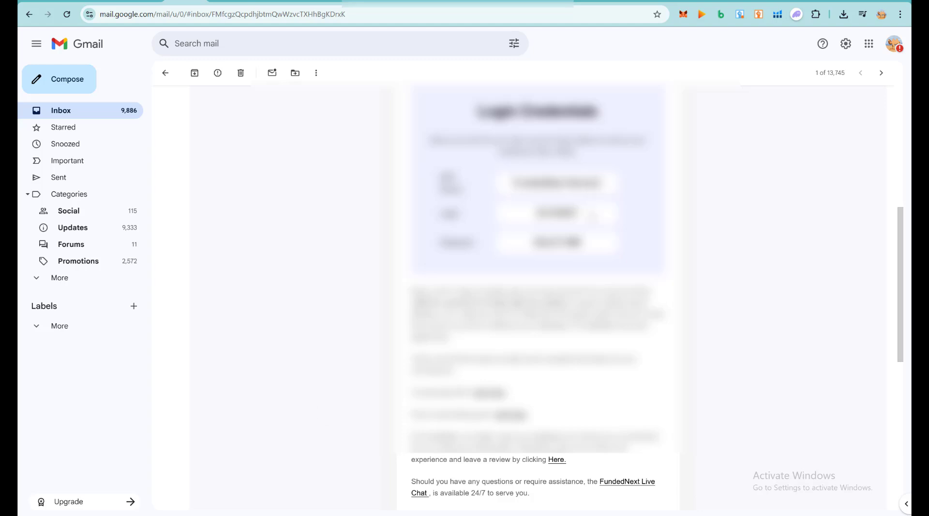
Copy the account login from the credentials email into the login field
left_click_drag(591, 215, 533, 213)
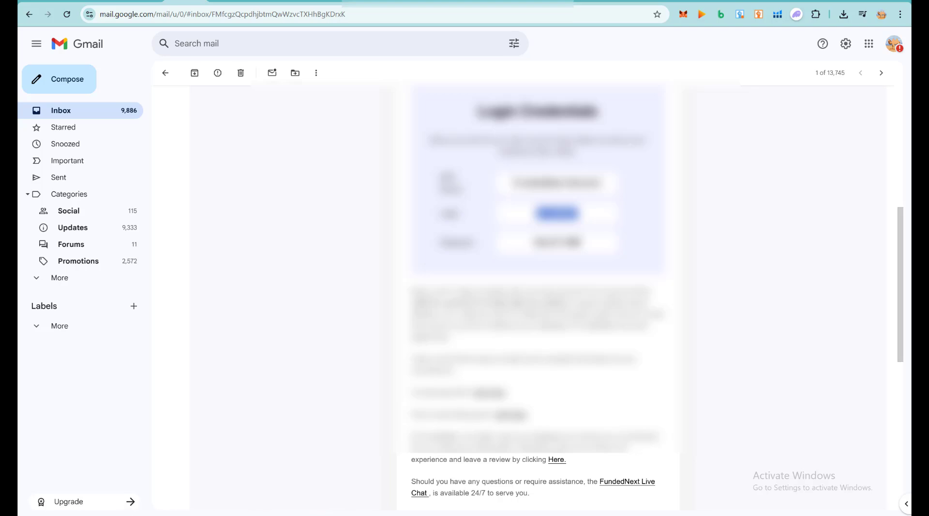
left_click(122, 514)
left_click(166, 458)
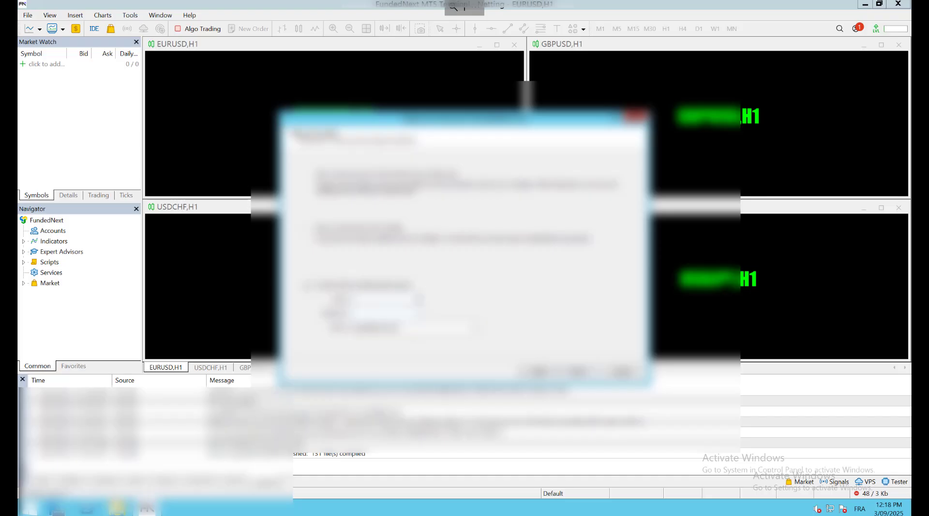
key("ctrl+v")
left_click(397, 315)
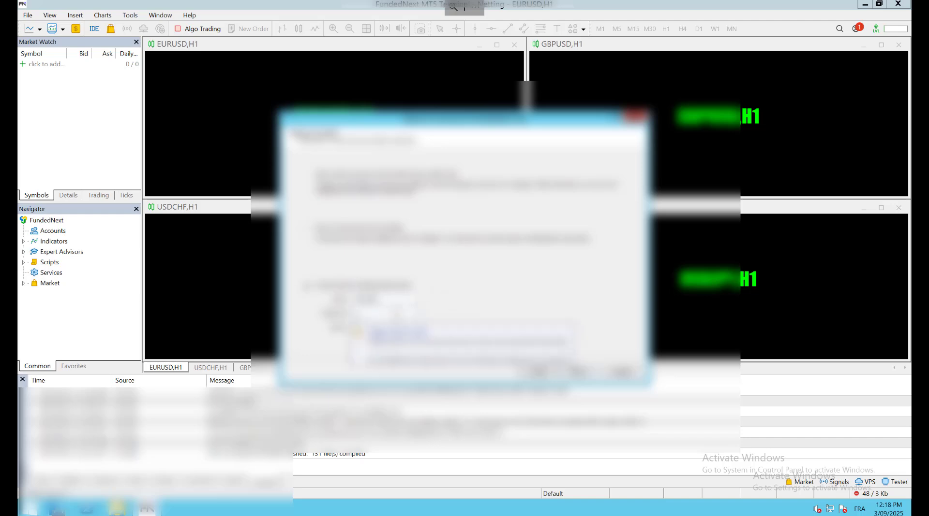
Paste the account password, pick the trading server, log in, and show the Trade balance
key("alt+Tab")
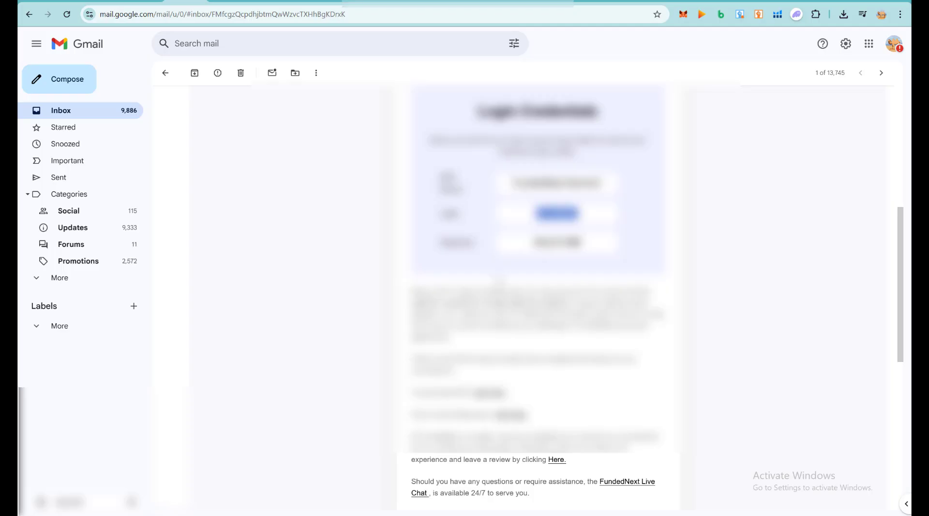
left_click_drag(584, 245, 522, 249)
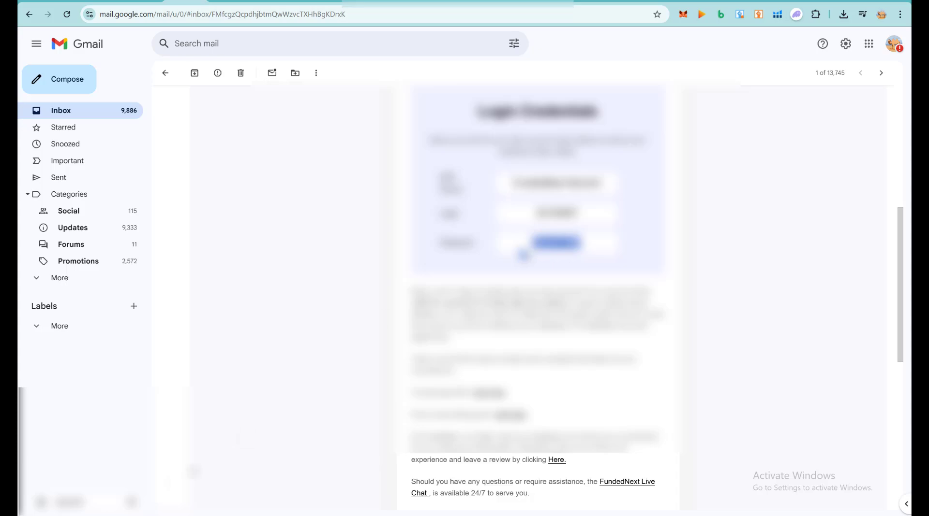
key("alt+Tab")
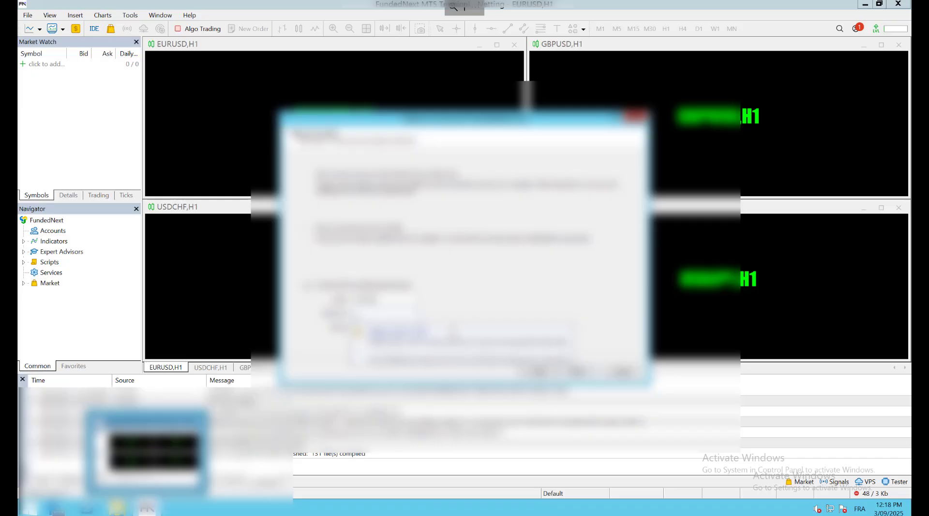
key("ctrl+v")
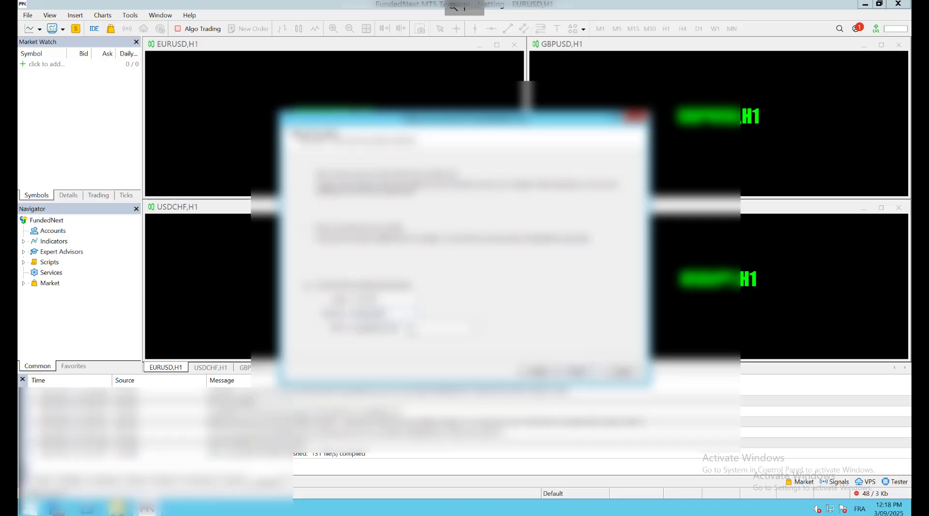
left_click(412, 330)
left_click(404, 352)
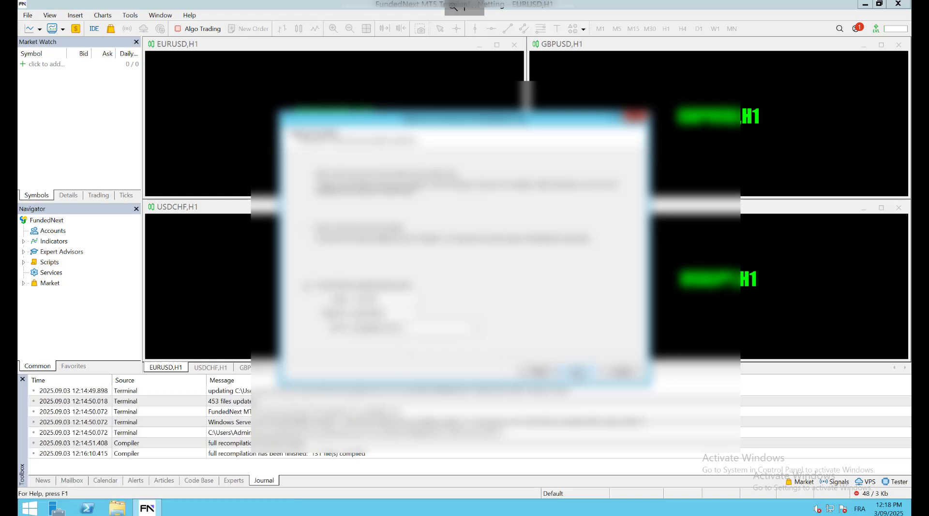
left_click(576, 374)
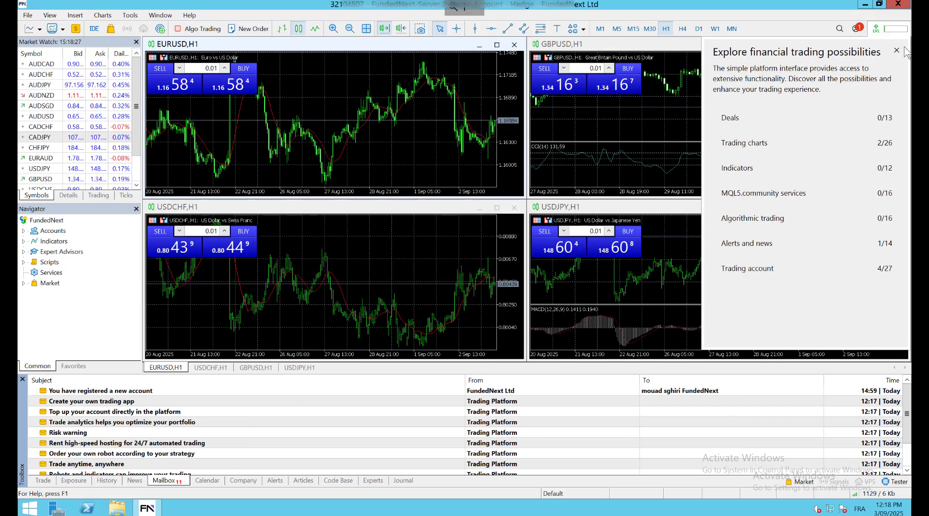
left_click(896, 50)
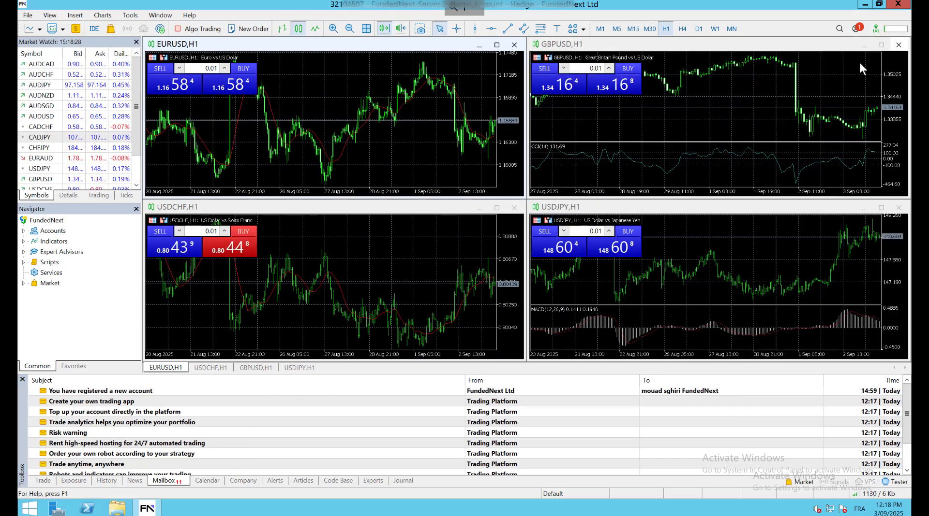
left_click(43, 481)
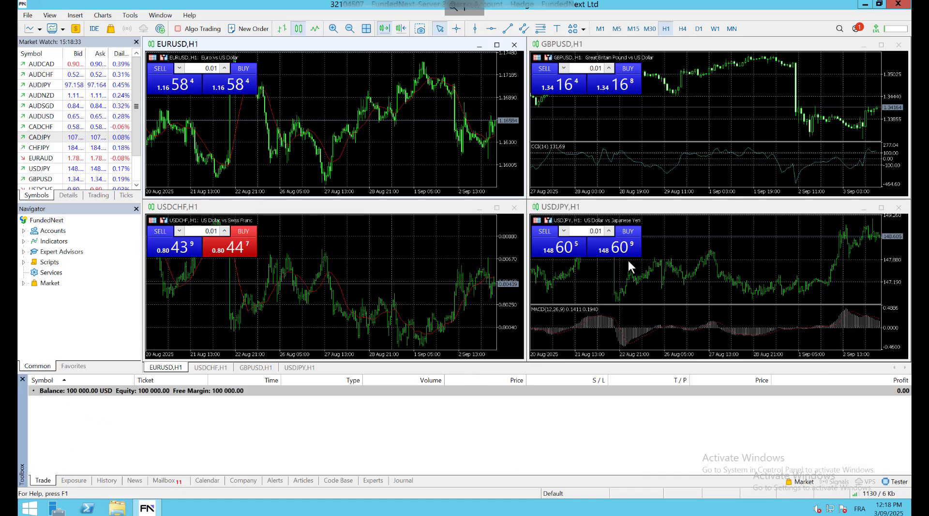
Open the desktop ZNJ EA LAST UPDATE folder and copy its eight ZNJ EA program files
left_click(863, 4)
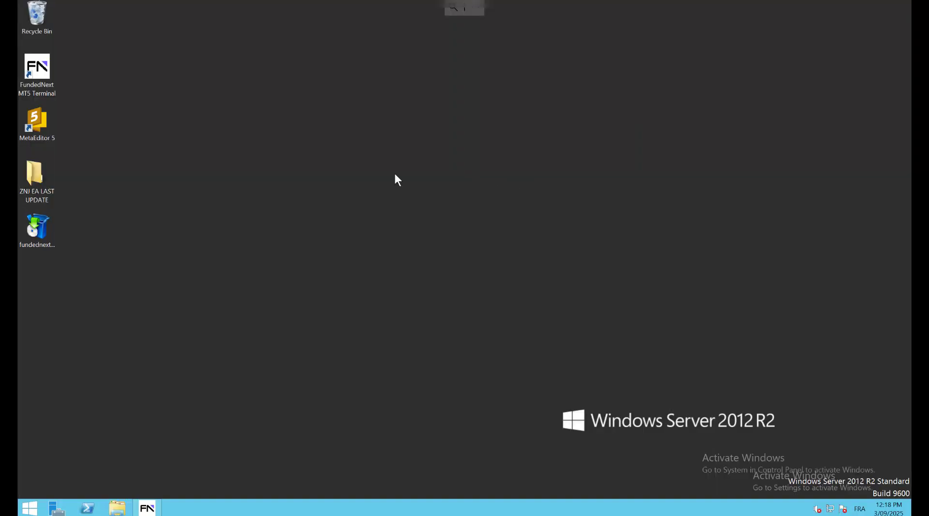
double_click(45, 179)
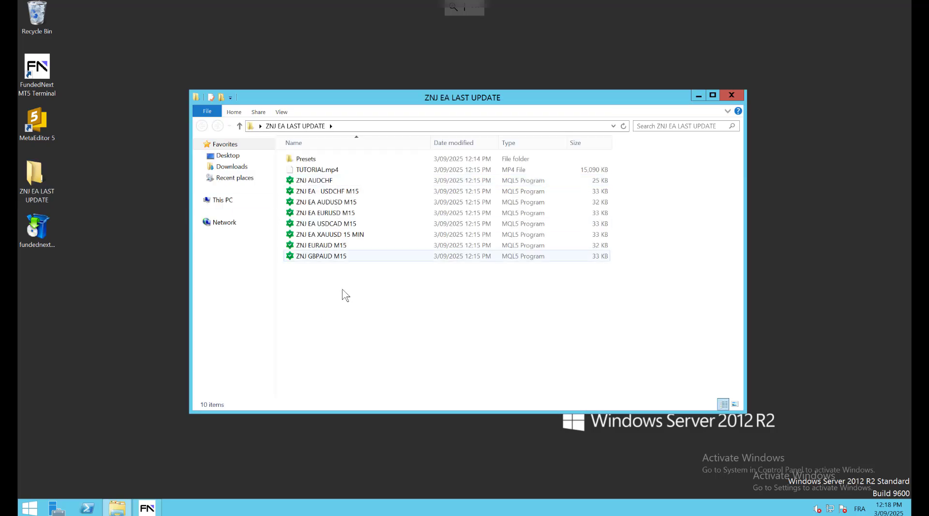
left_click_drag(331, 293, 327, 181)
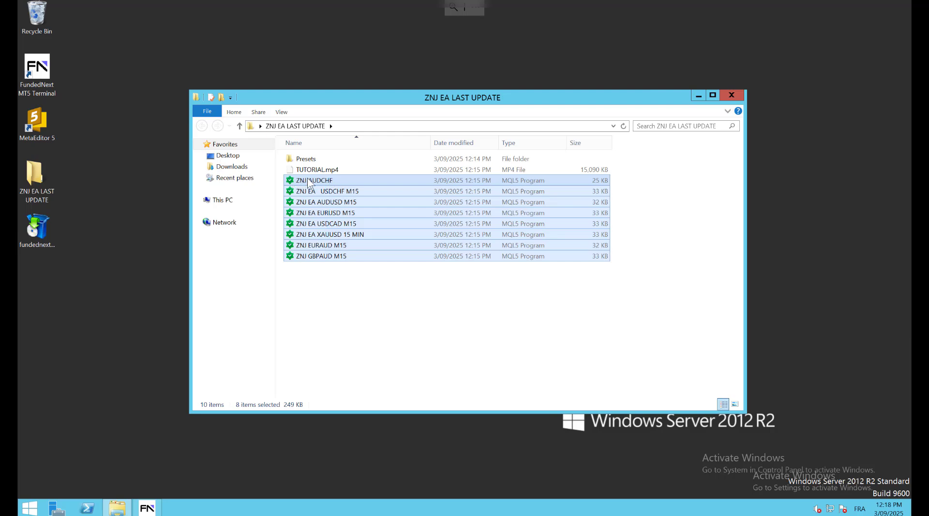
left_click(331, 295)
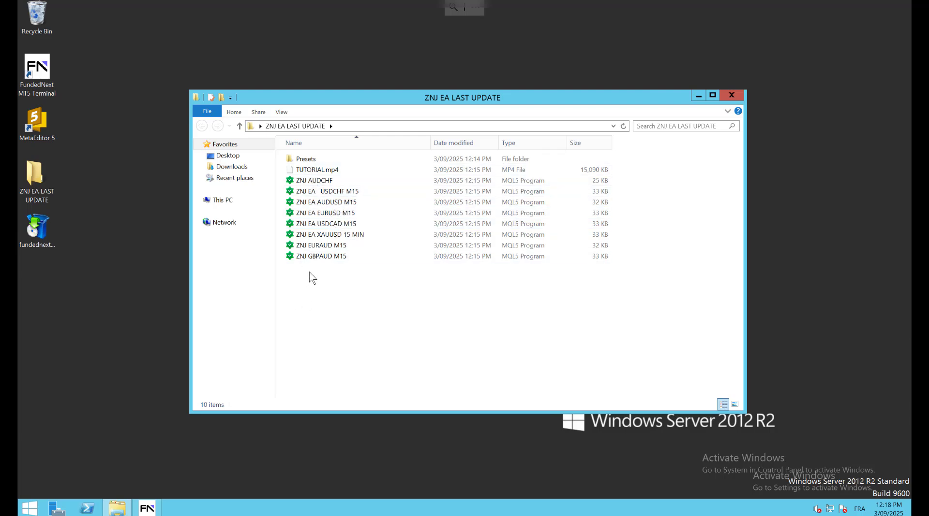
left_click_drag(309, 278, 324, 184)
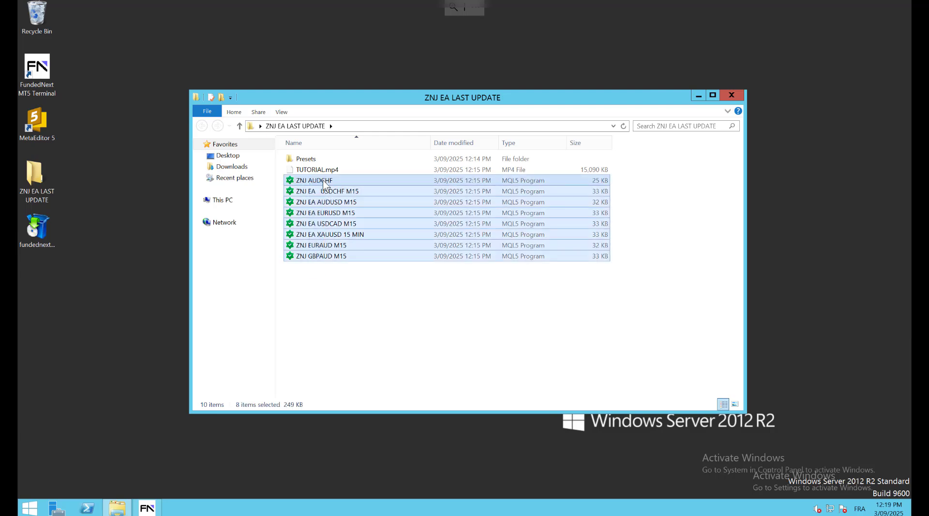
right_click(323, 182)
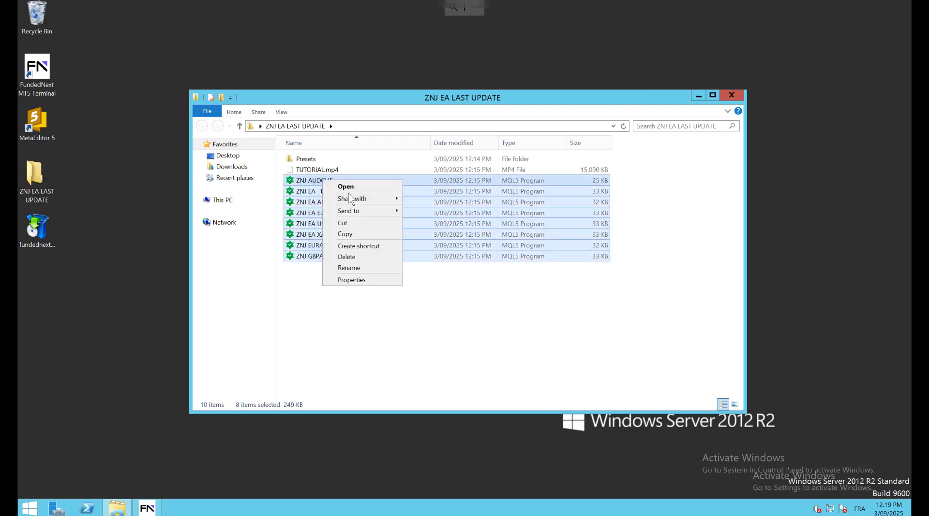
left_click(351, 236)
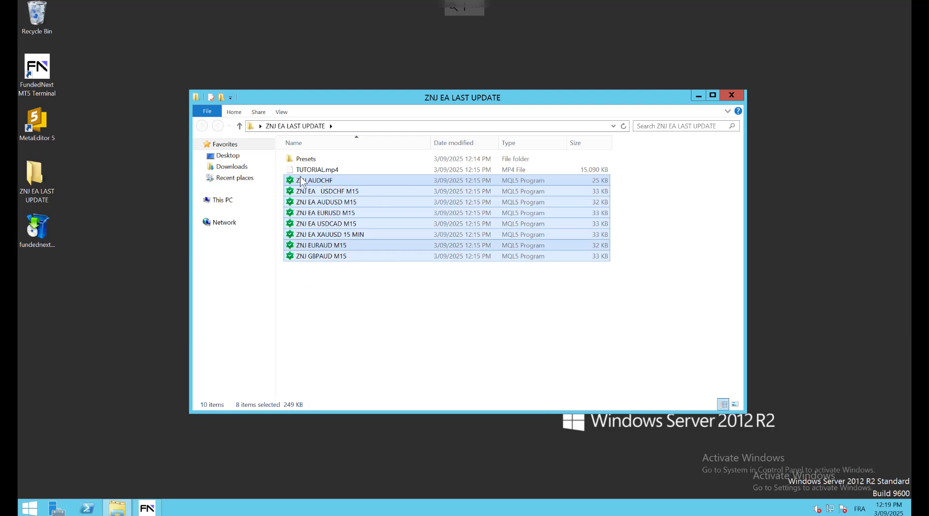
Paste the eight ZNJ EA files into the data folder's MQL5\Experts\Advisors, then close it
left_click(147, 508)
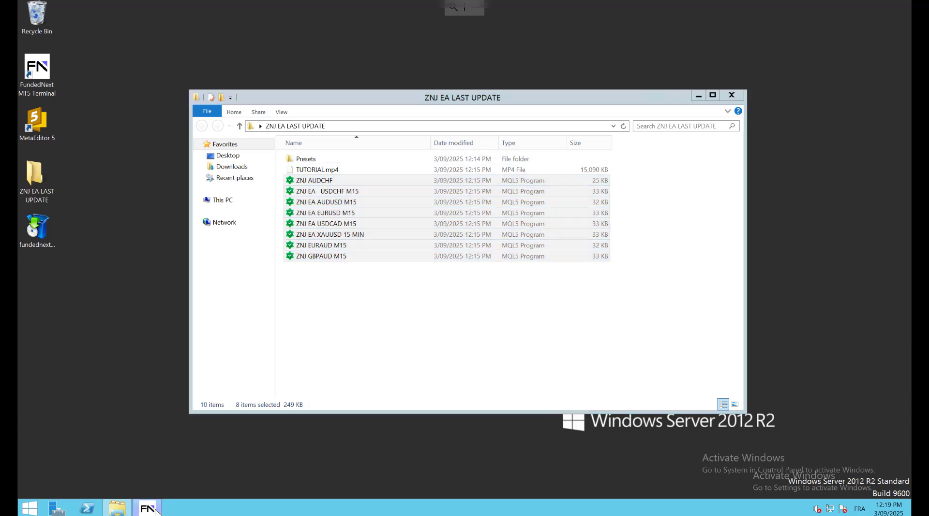
left_click(28, 15)
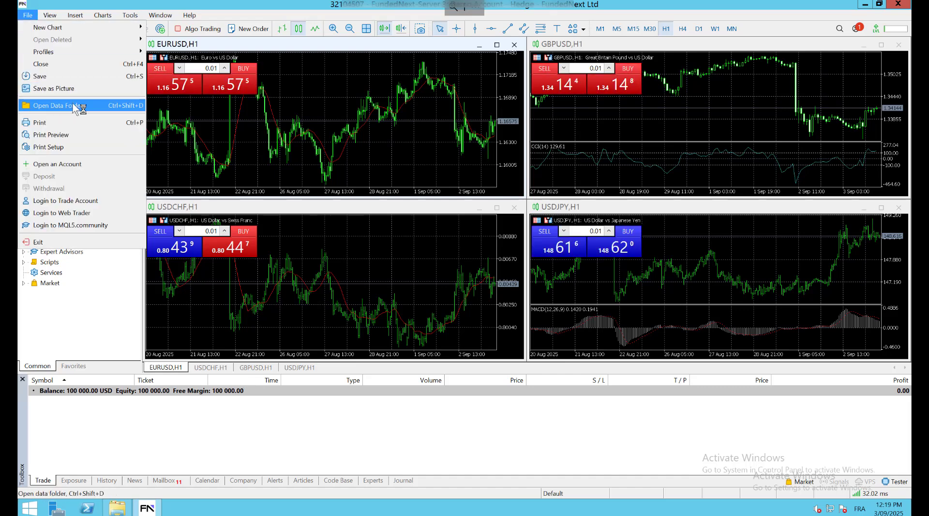
left_click(57, 110)
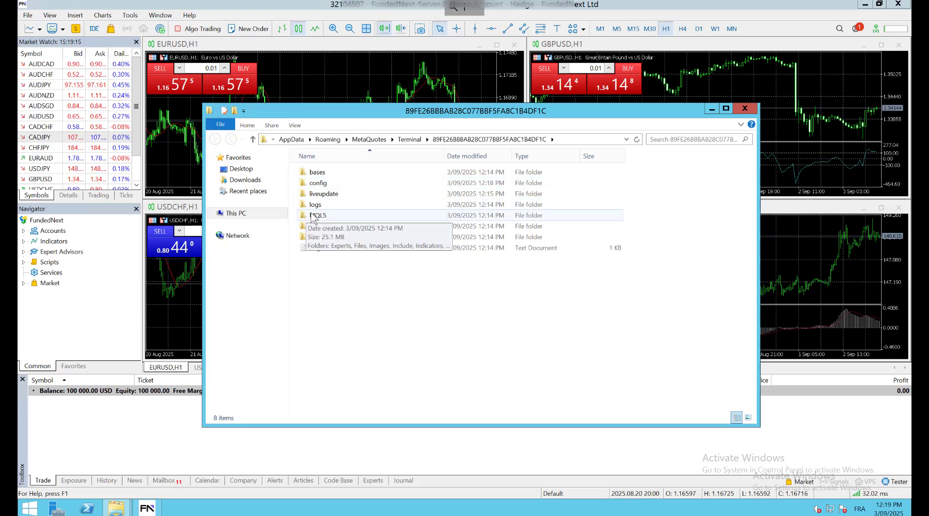
double_click(312, 216)
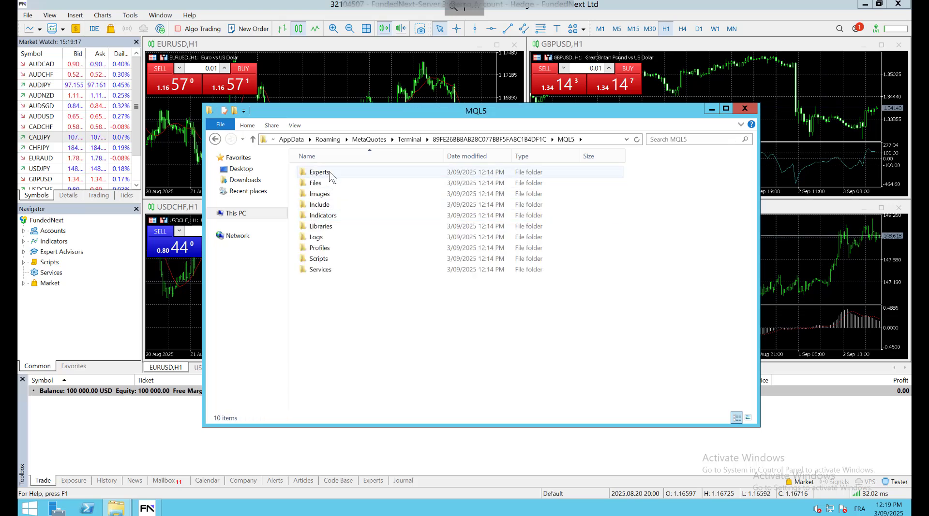
double_click(319, 172)
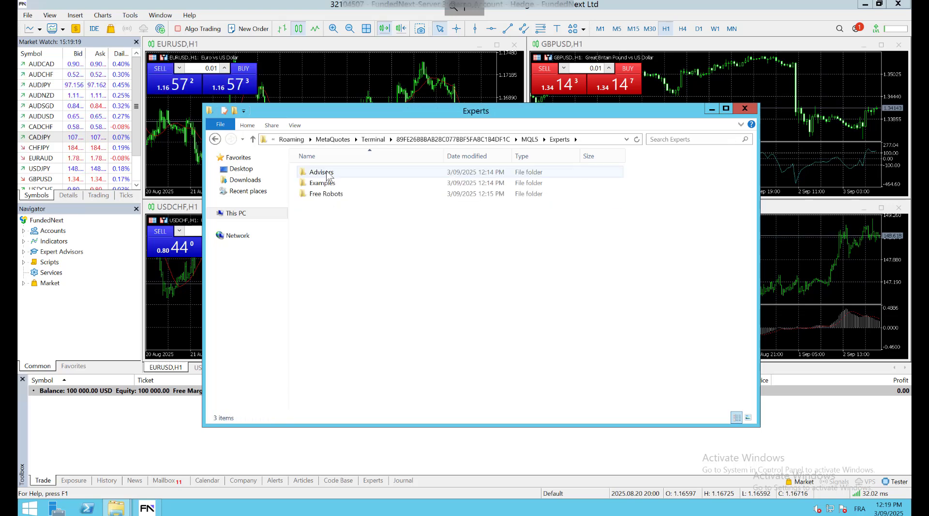
double_click(328, 175)
key("ctrl+v")
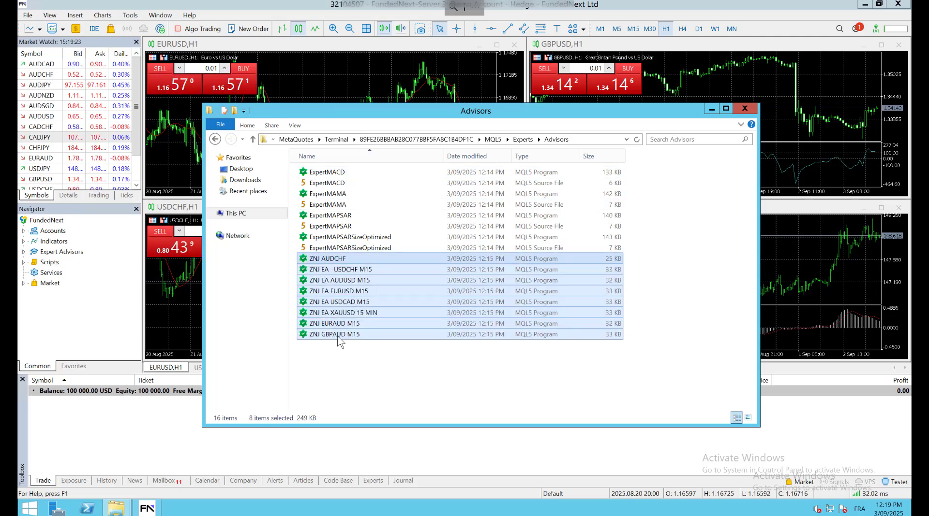
left_click(679, 242)
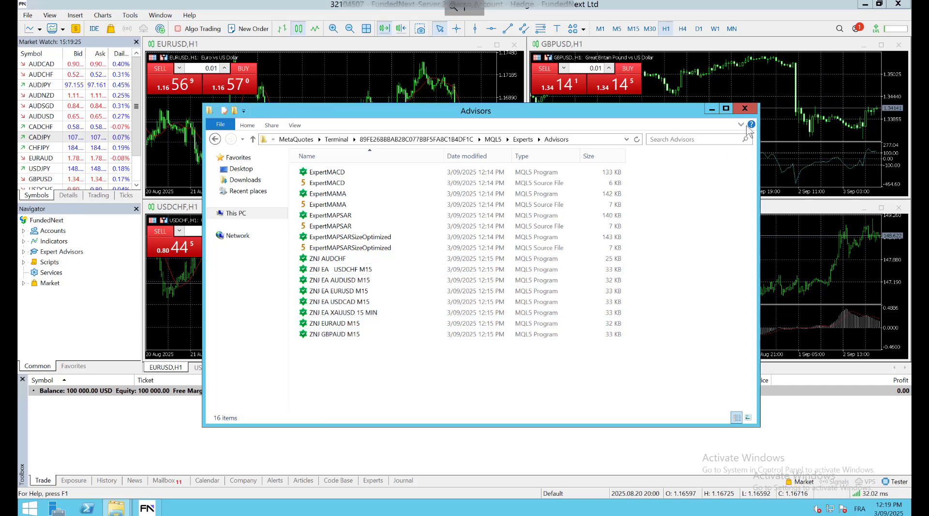
left_click(745, 108)
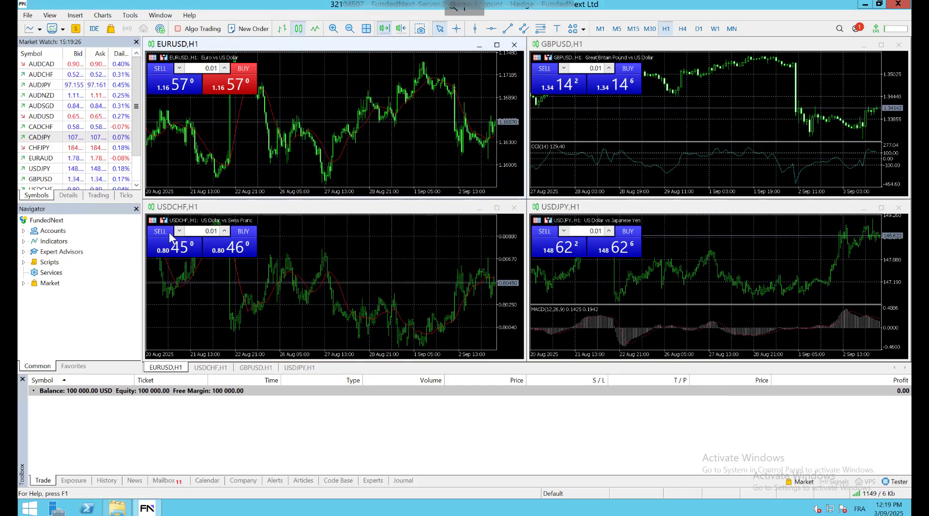
Expand Expert Advisors > Advisors in the Navigator and refresh so the ZNJ EAs appear
left_click(24, 252)
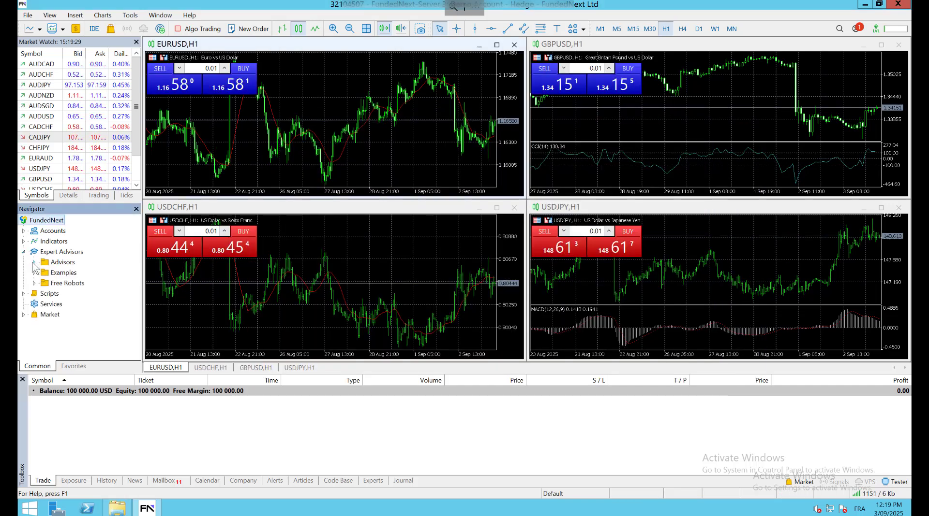
left_click(34, 262)
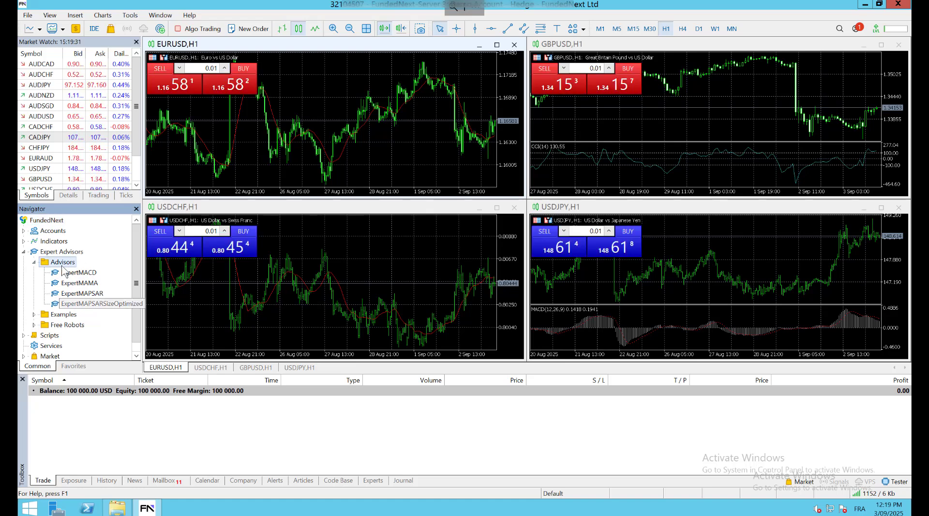
right_click(62, 264)
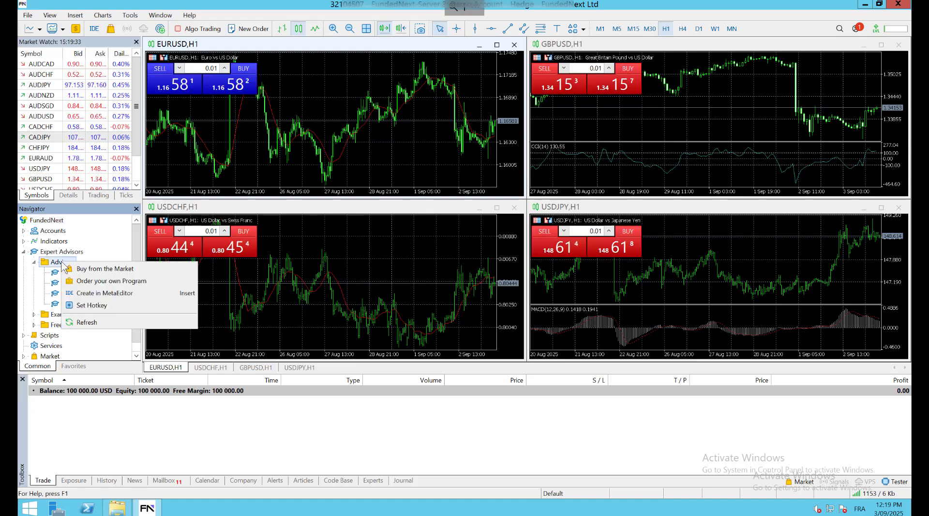
left_click(105, 322)
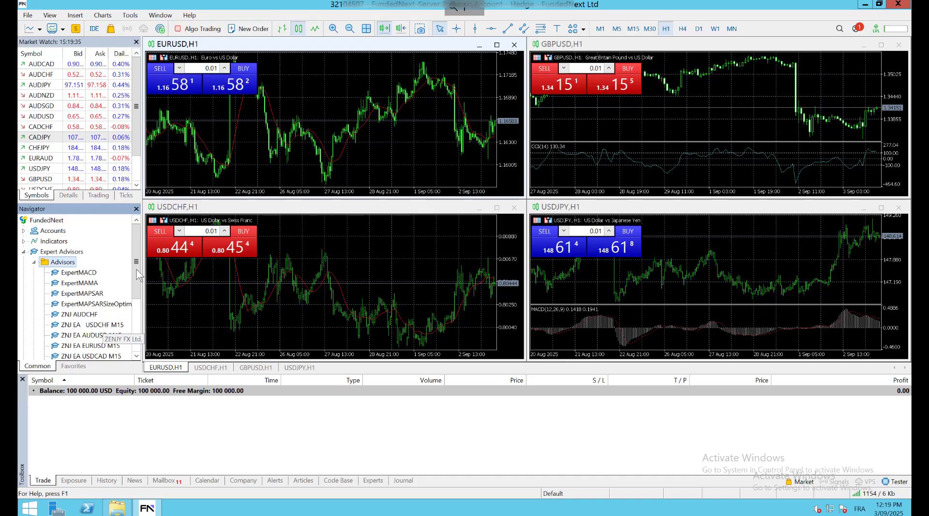
left_click_drag(137, 287, 136, 328)
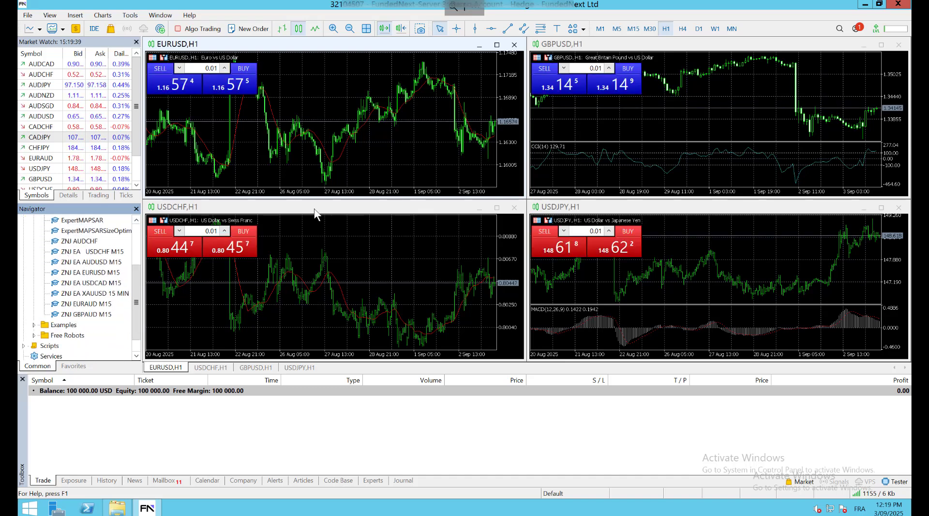
Close the EURUSD, GBPUSD, USDCHF and USDJPY chart windows
left_click(514, 45)
left_click(898, 44)
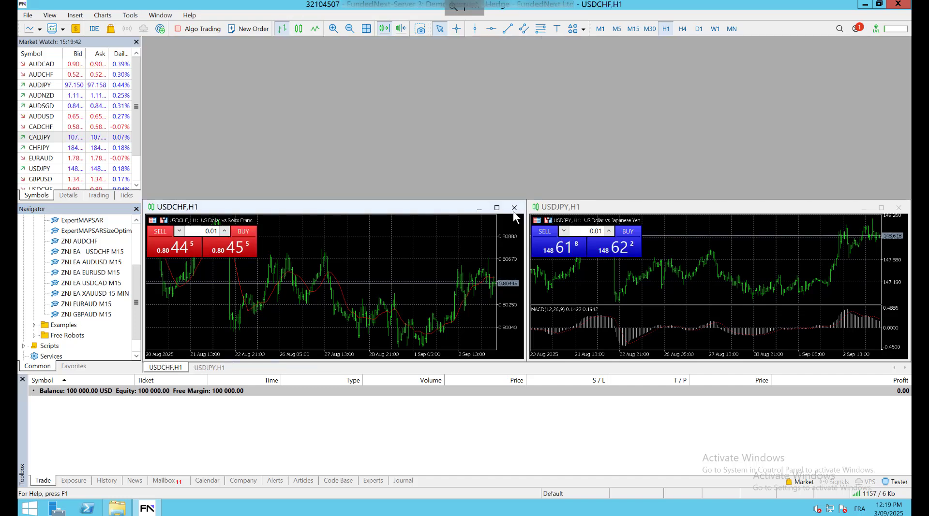
left_click(514, 208)
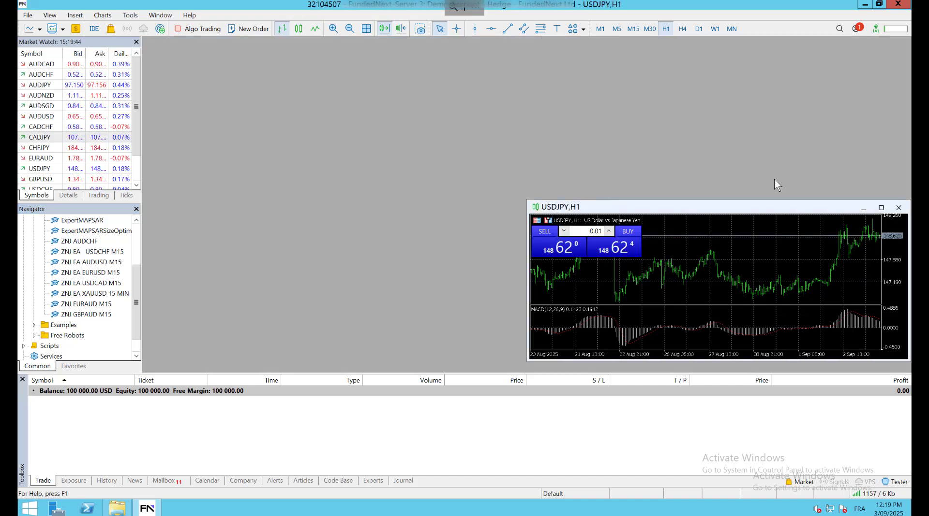
left_click(896, 207)
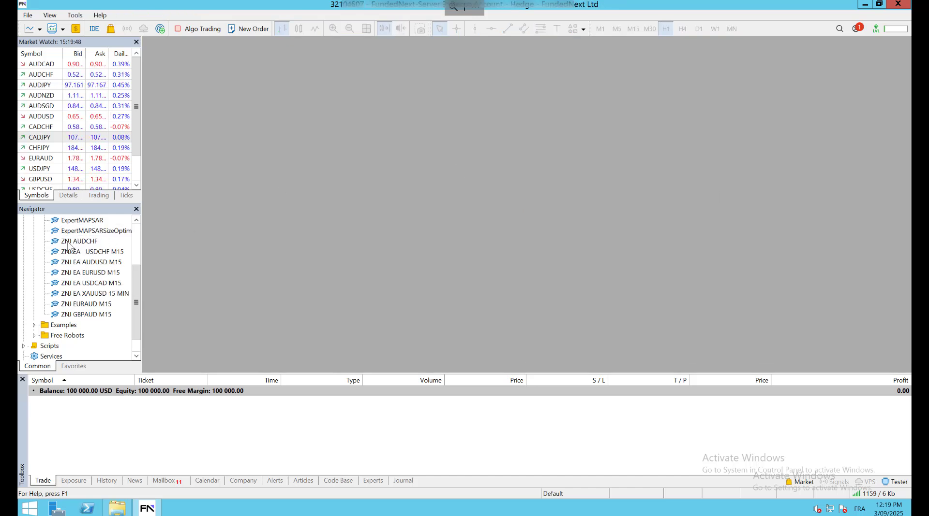
Open new H1 chart windows for AUDCHF and USDCHF from Market Watch
left_click(51, 75)
right_click(50, 77)
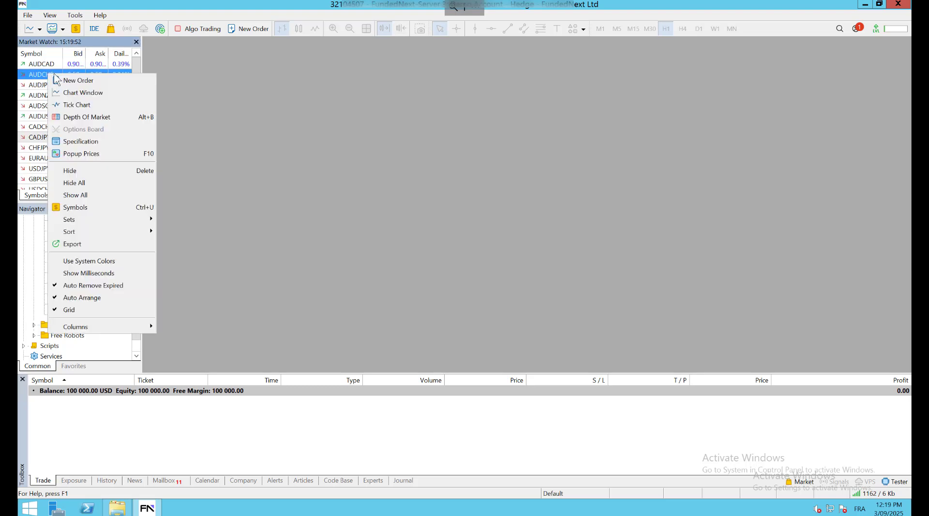
left_click(82, 92)
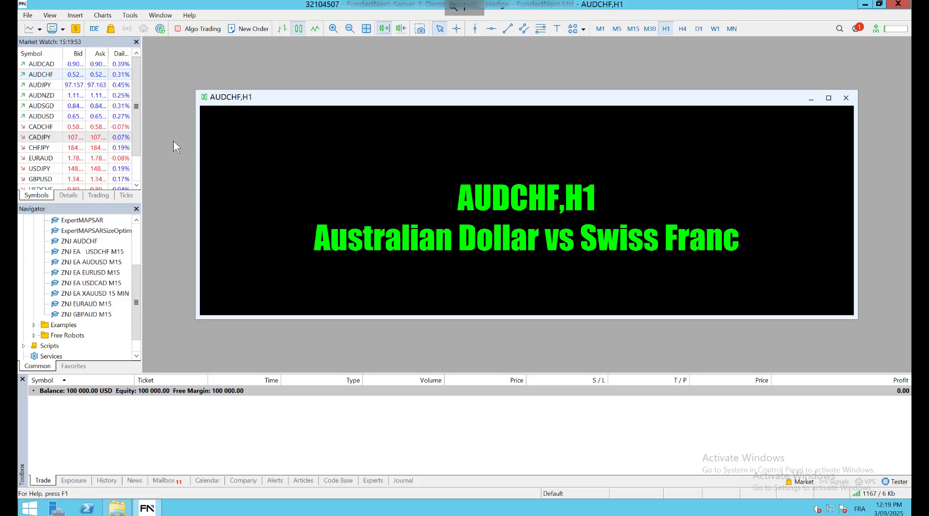
left_click(93, 262)
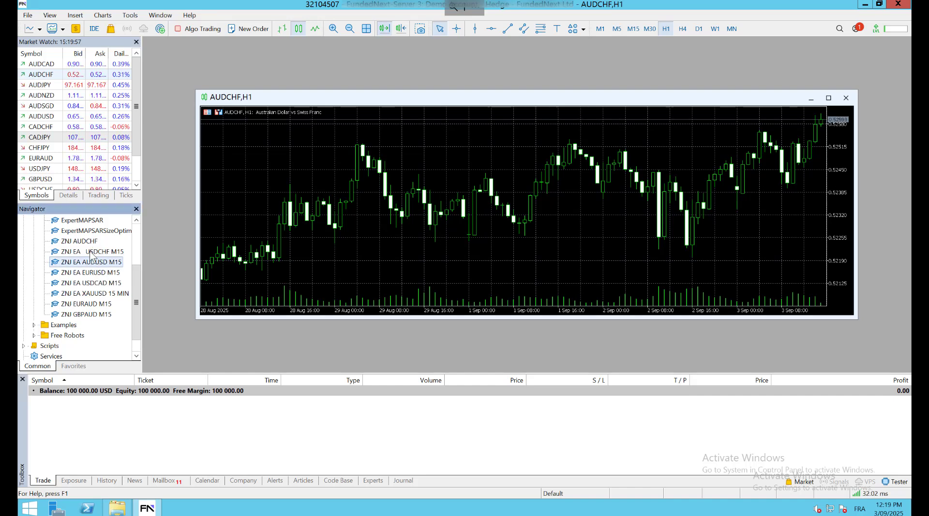
left_click(55, 86)
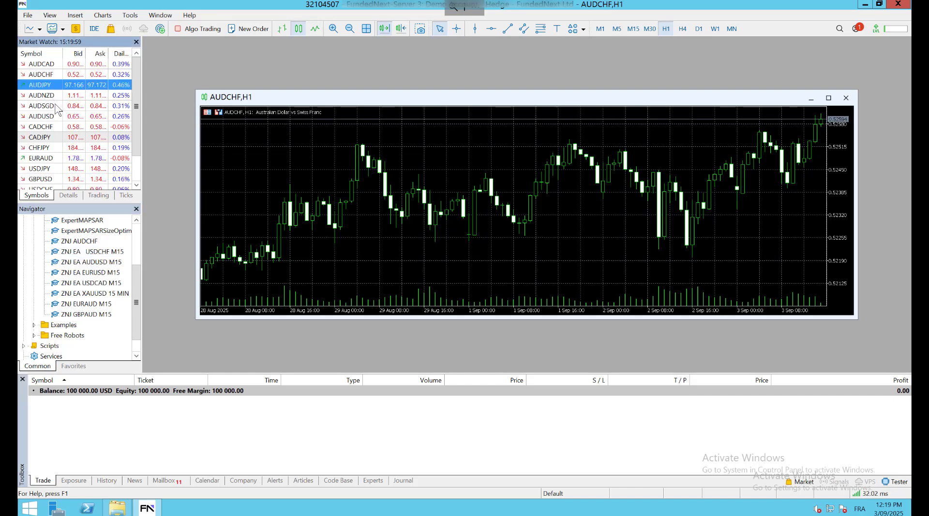
left_click(55, 169)
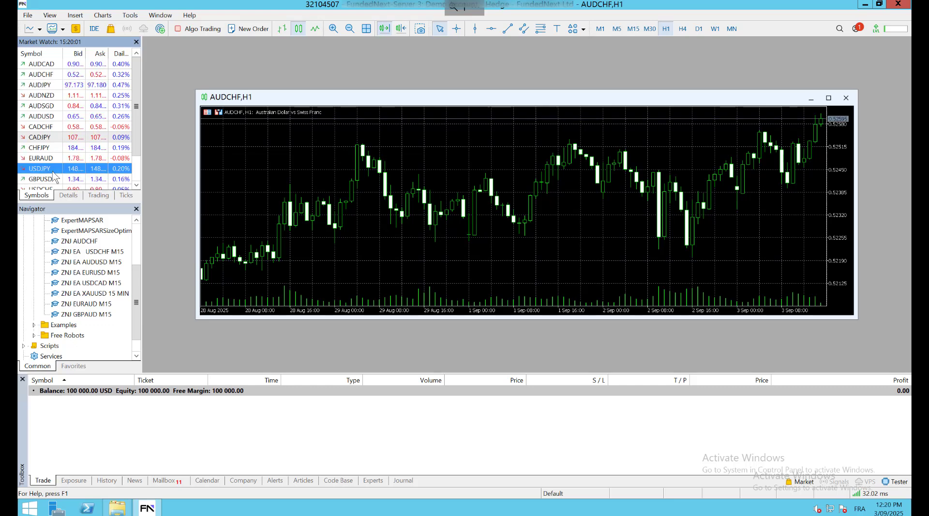
scroll(53, 170, "down", 1)
left_click(73, 159)
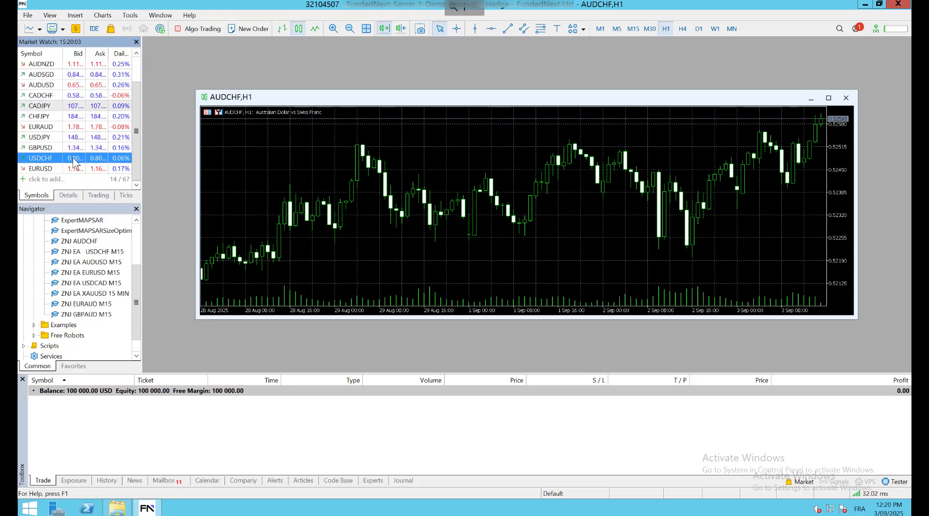
right_click(73, 160)
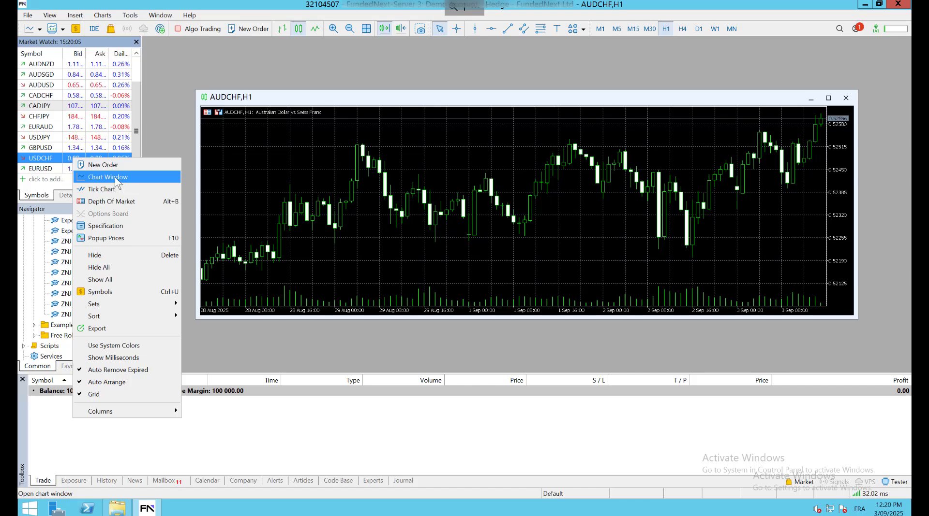
left_click(115, 179)
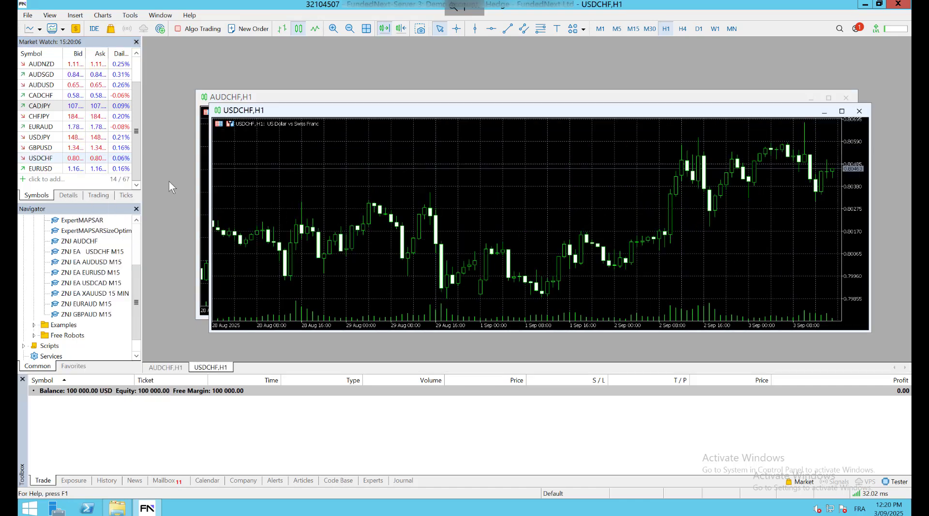
left_click(97, 264)
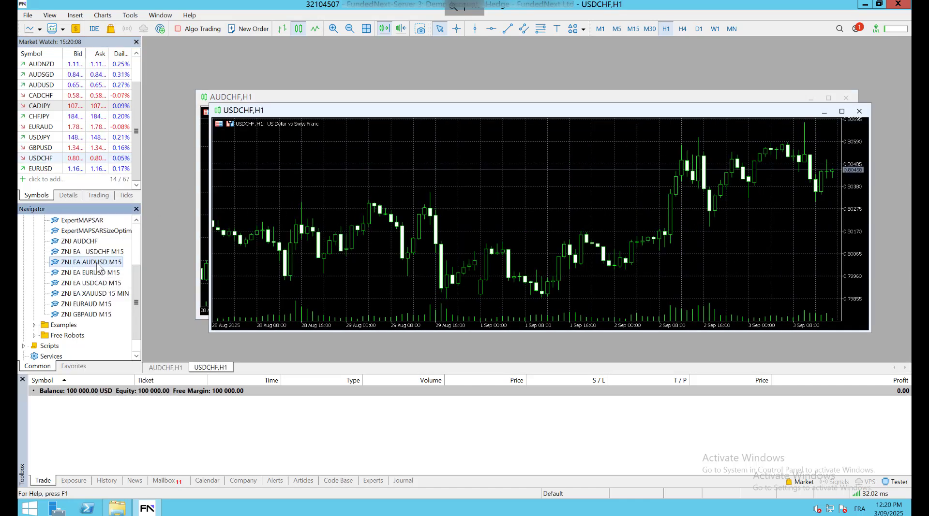
Open new H1 chart windows for AUDUSD and EURUSD from Market Watch
right_click(46, 85)
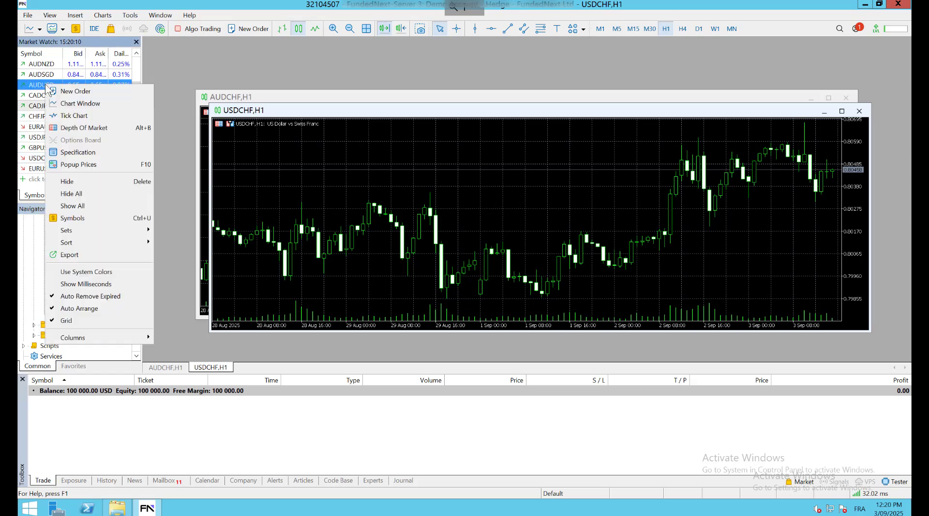
left_click(77, 103)
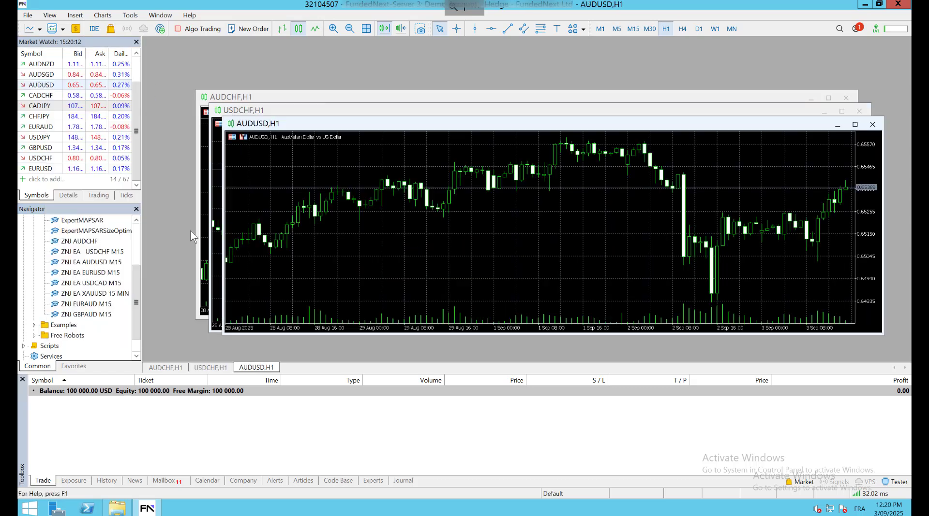
left_click(95, 274)
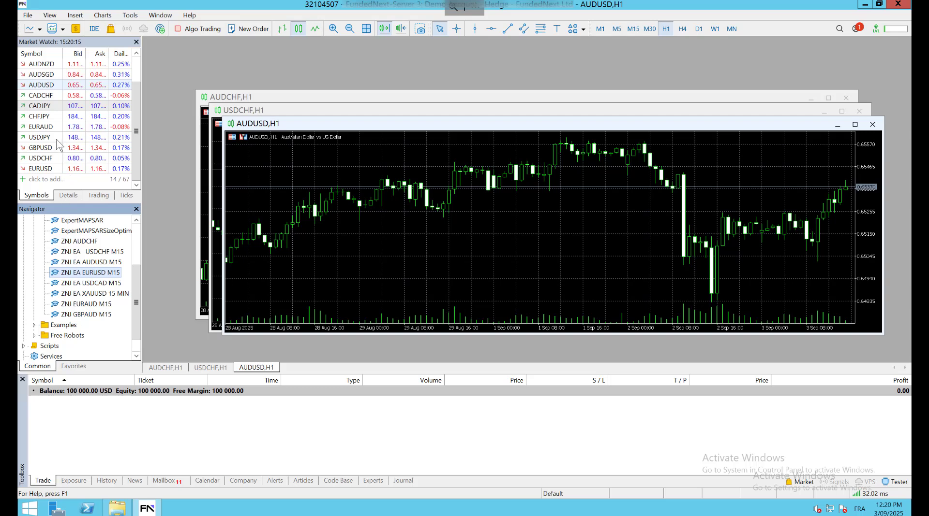
left_click(51, 95)
key("e")
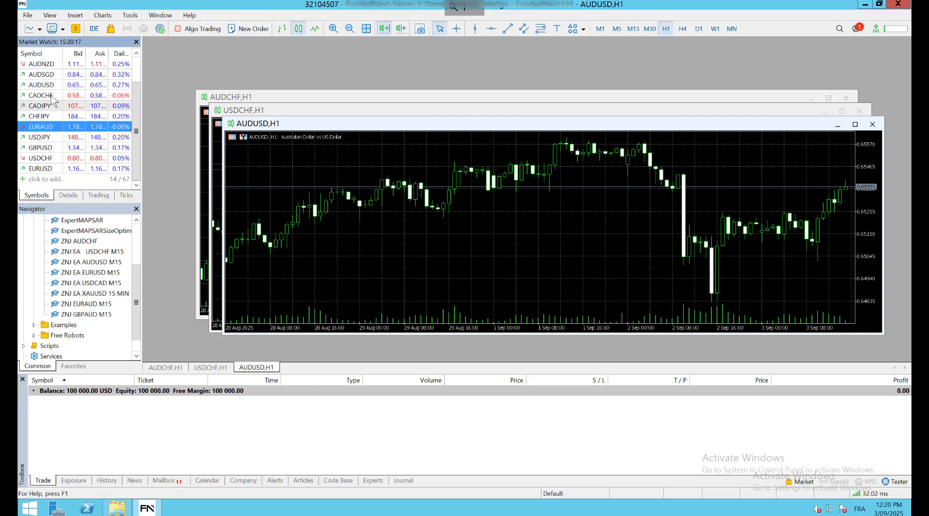
key("e")
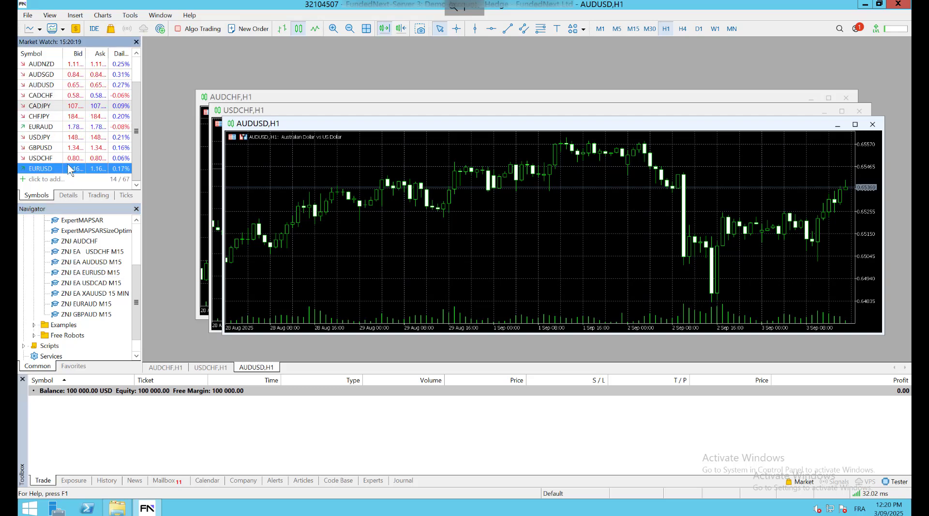
right_click(70, 169)
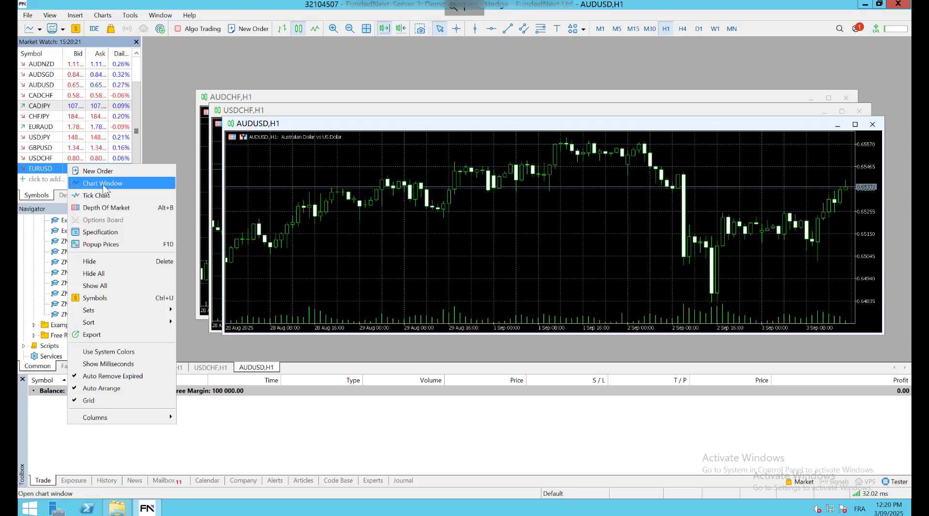
left_click(103, 185)
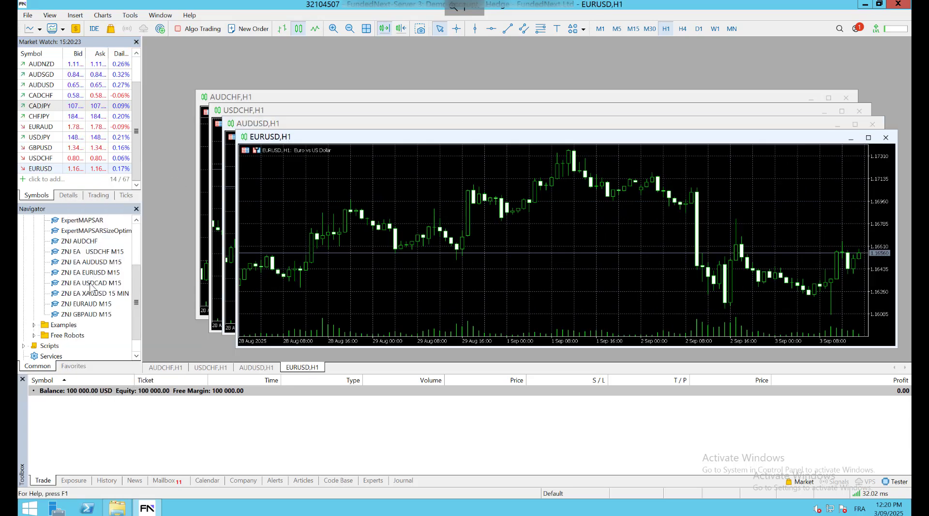
left_click(54, 161)
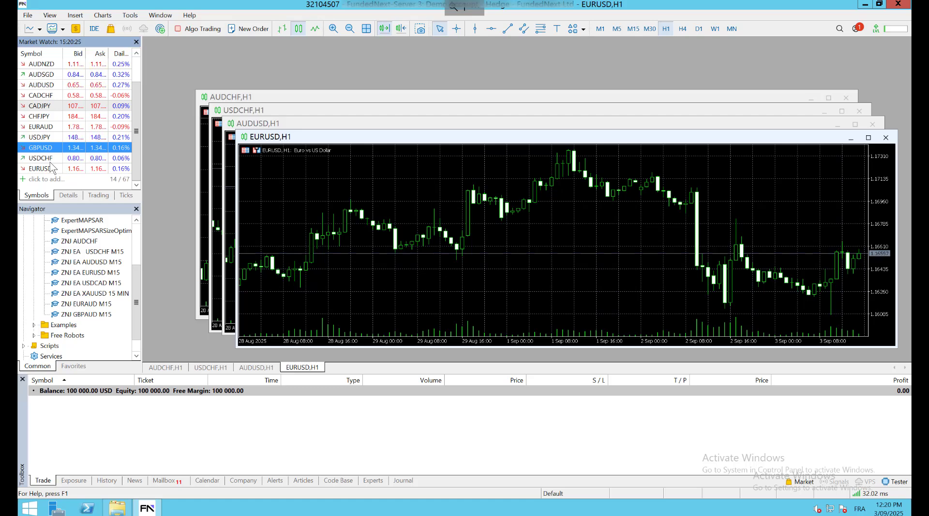
key("Up")
key("Up")
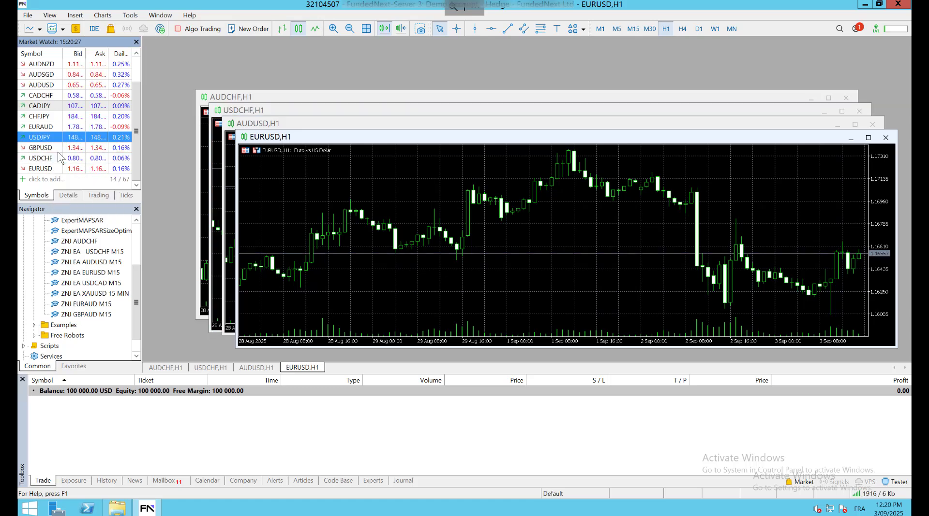
right_click(47, 88)
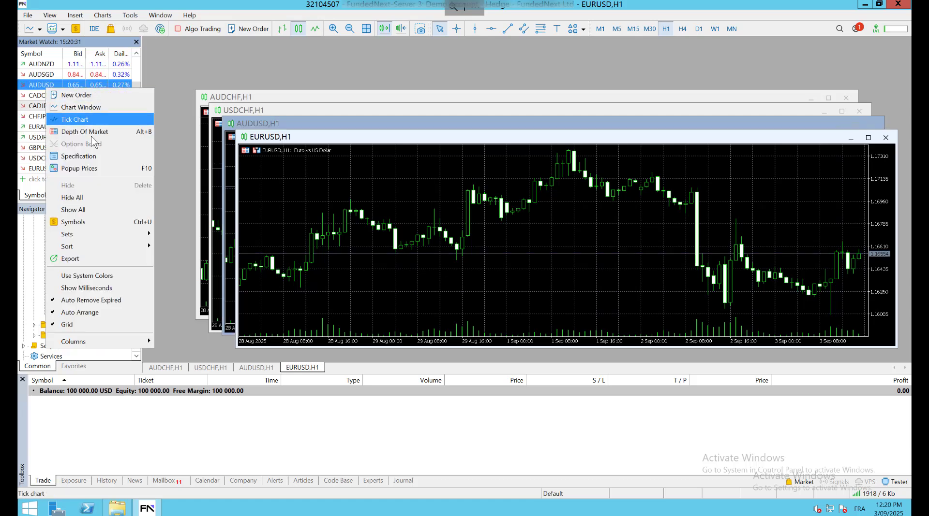
Search 'SDCA' in the Symbols list and add USDCAD to Market Watch
left_click(86, 222)
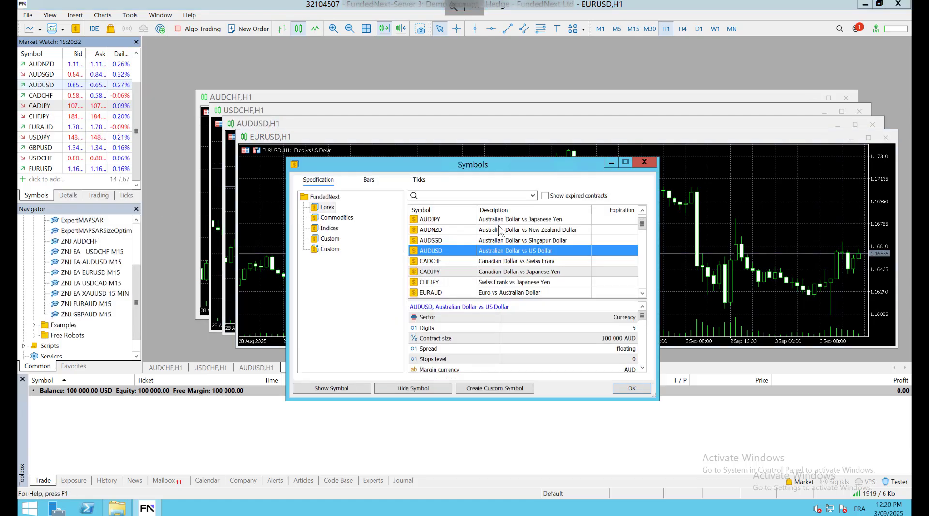
type("UDCA")
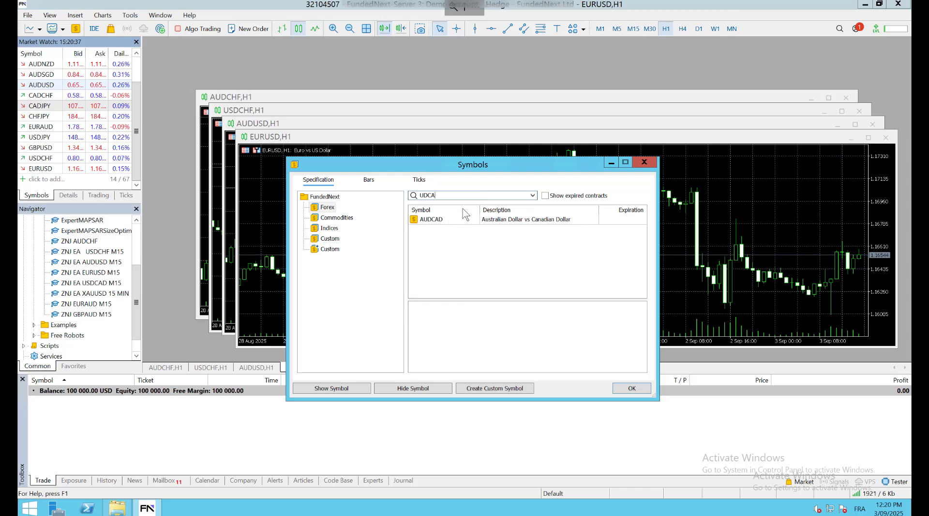
key("BackSpace")
key("BackSpace")
key("BackSpace")
type("S")
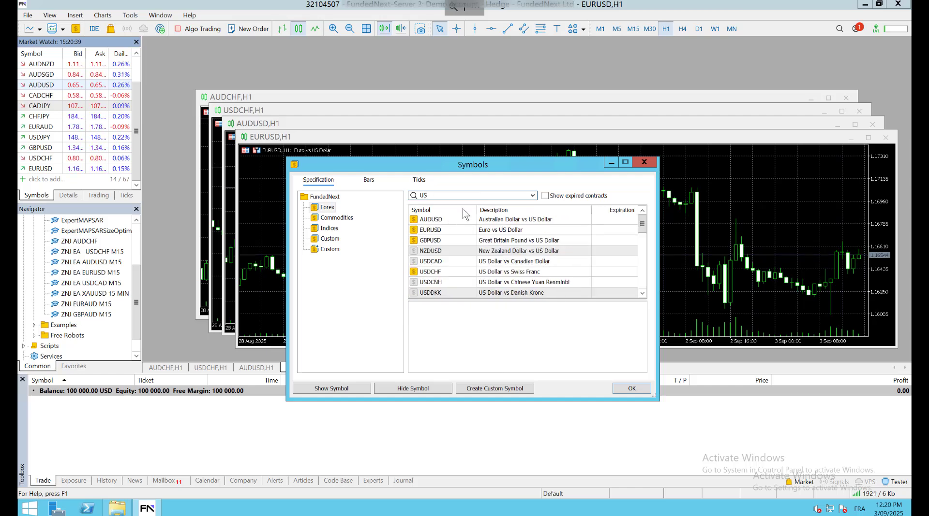
type("DCA")
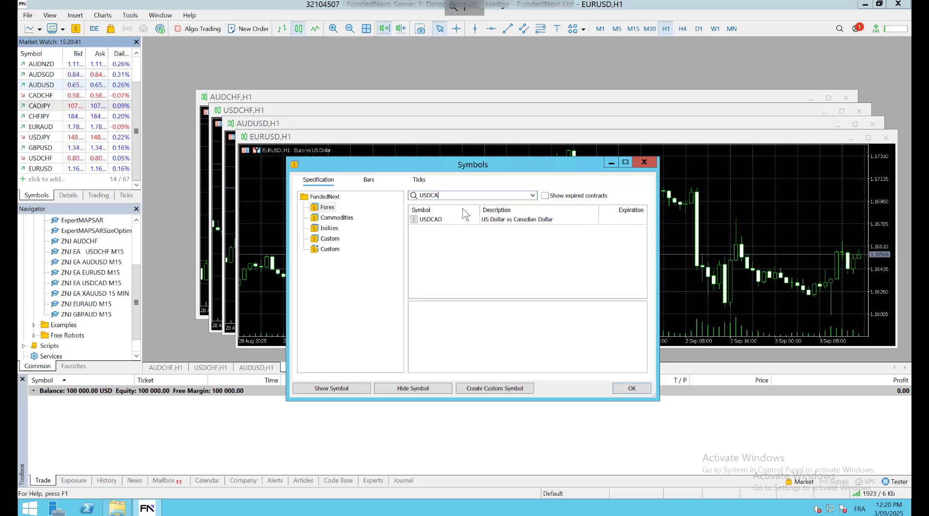
double_click(449, 220)
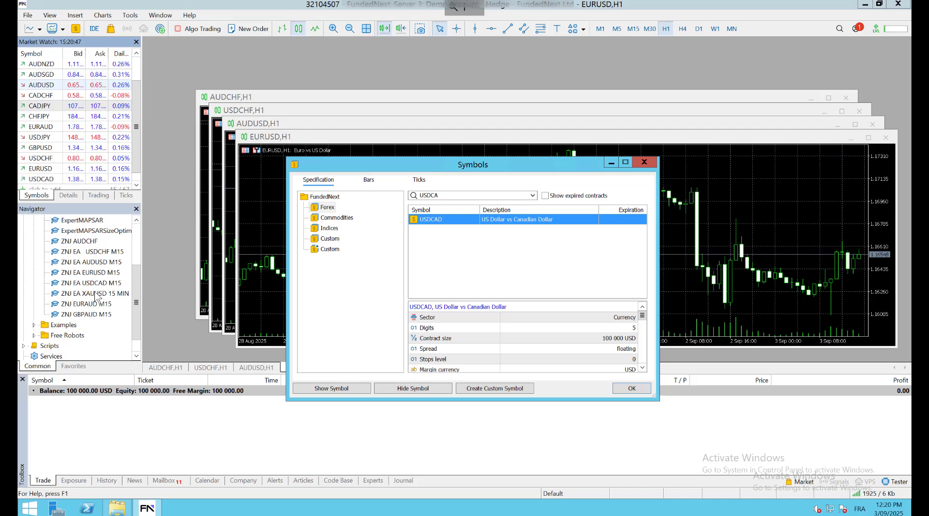
Search GOLD to add XAUUSD, then search GBPA, pick GBPAUD and close the list
left_click_drag(446, 196, 378, 195)
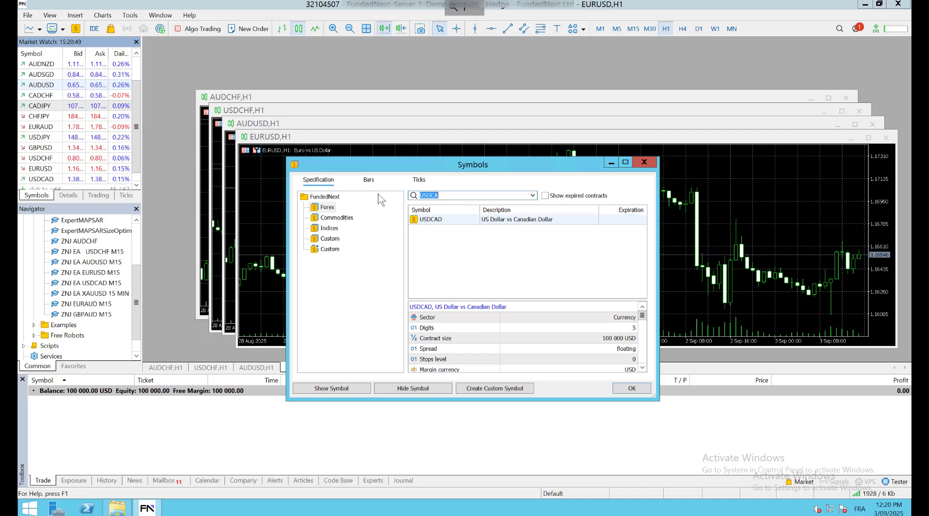
type("GOLD")
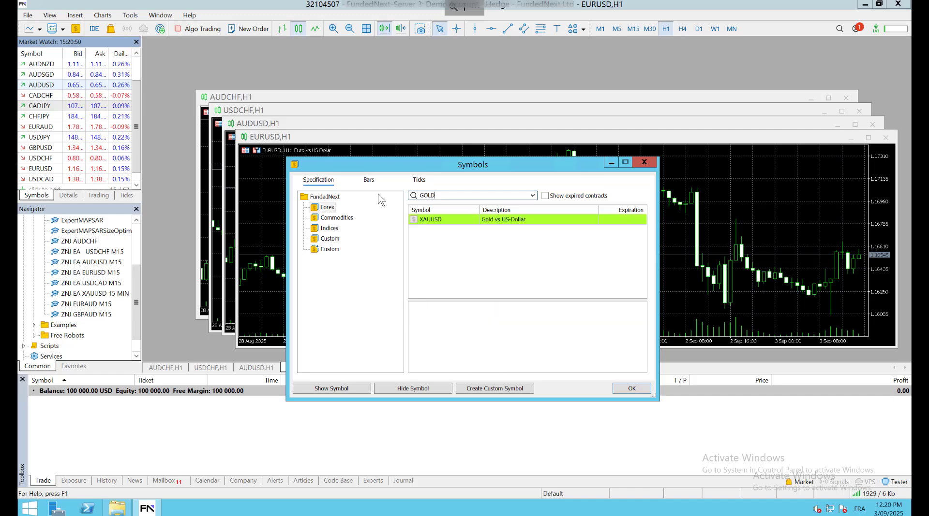
double_click(449, 218)
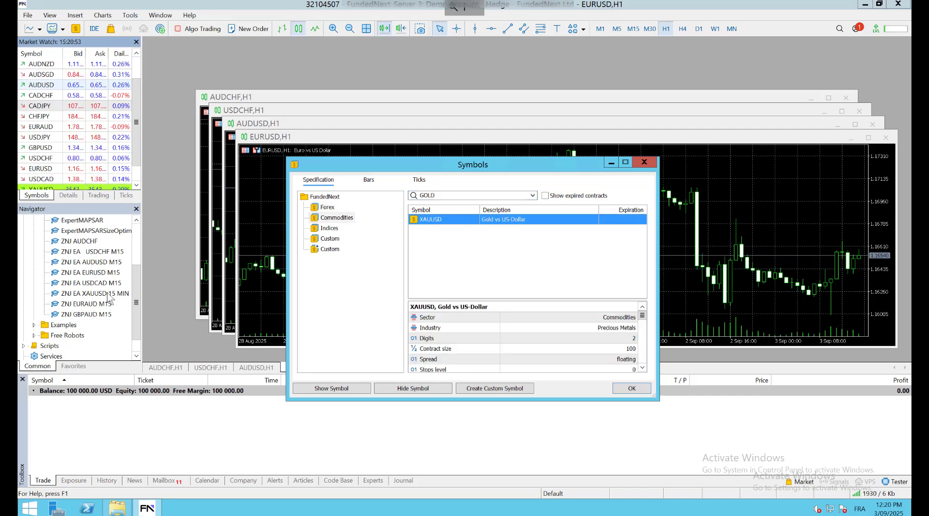
left_click(477, 193)
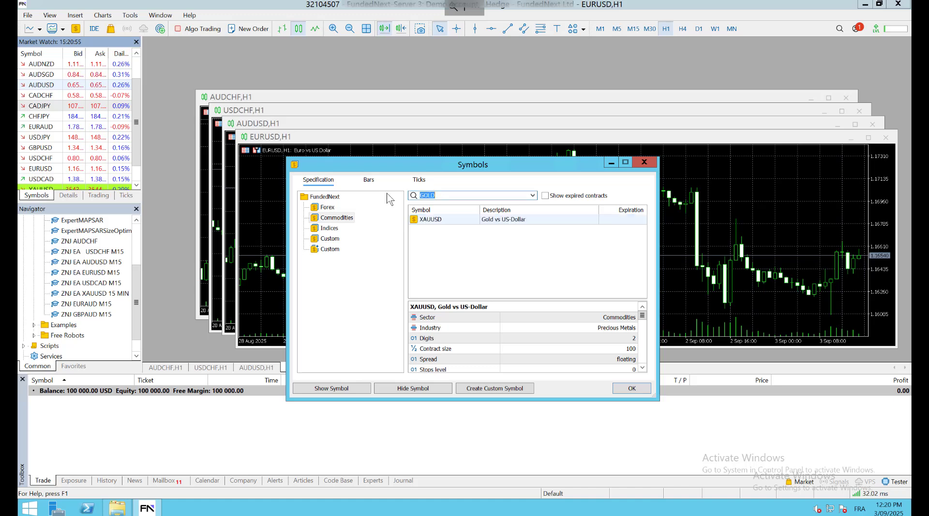
type("EU")
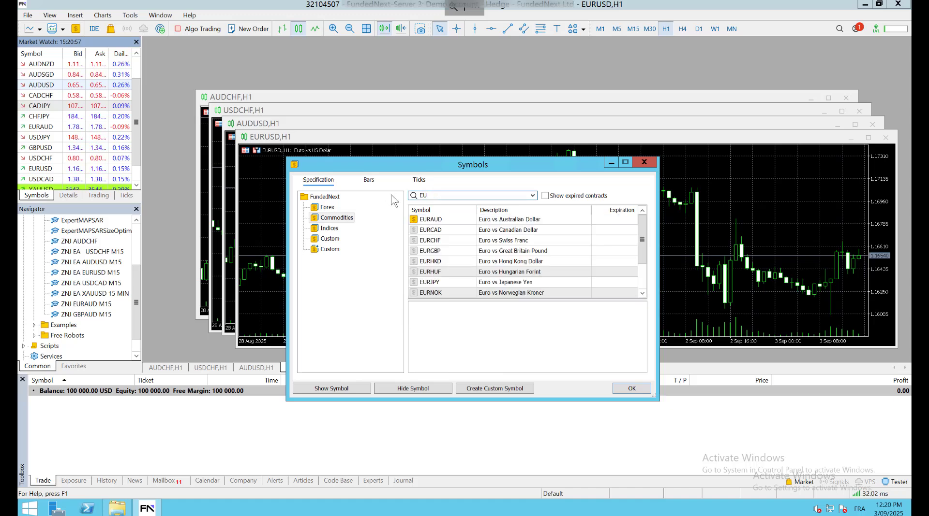
type("RA")
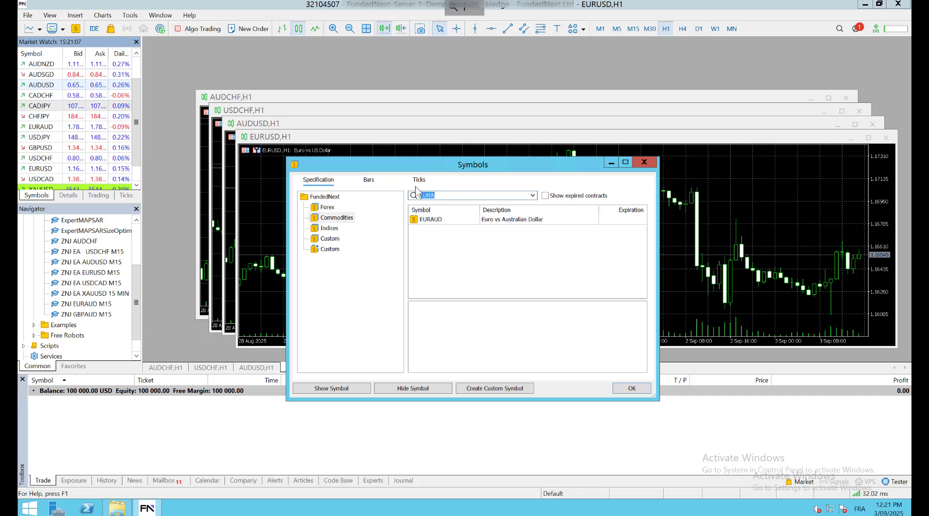
type("GBP")
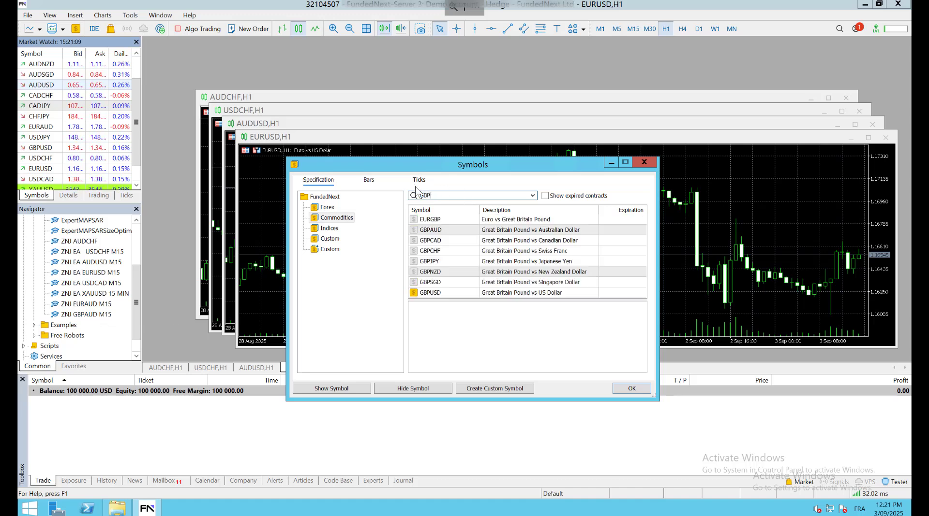
type("A")
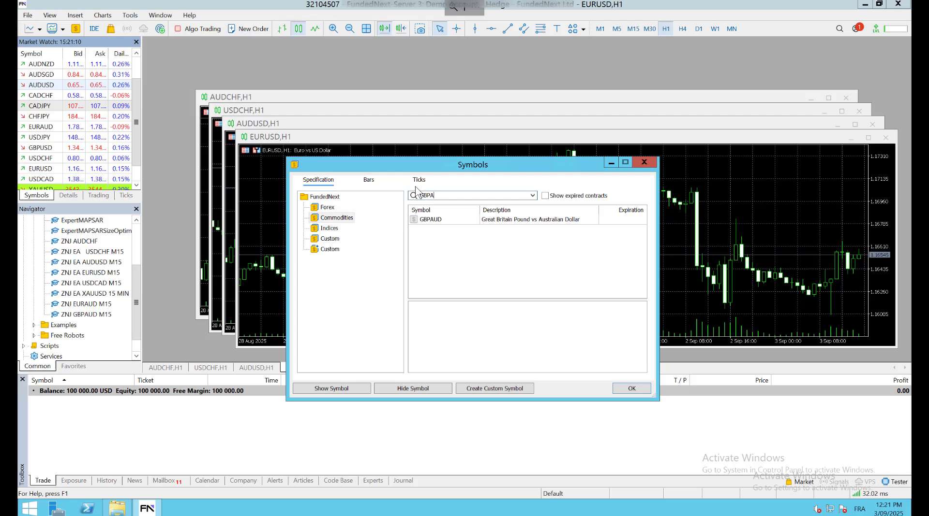
left_click(441, 221)
left_click(621, 390)
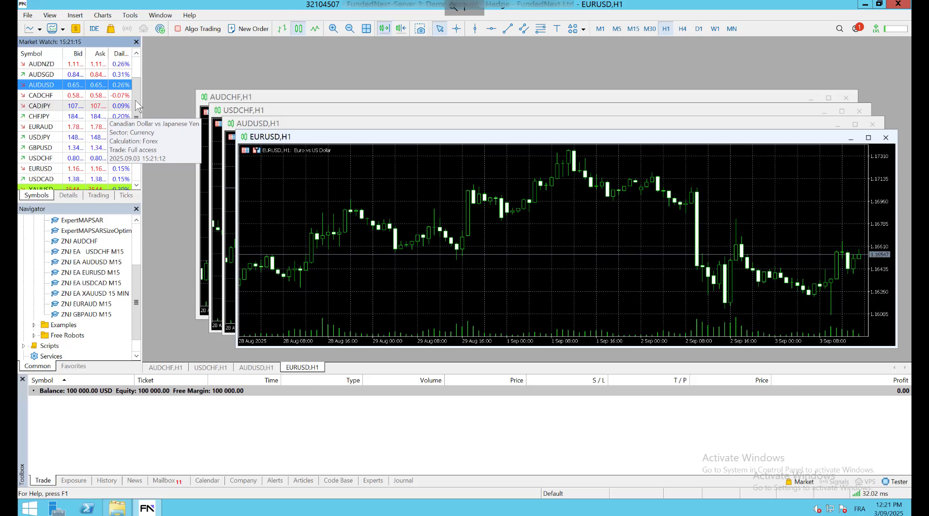
Open a USDCAD H1 chart window from the USDCAD quote in Market Watch
left_click_drag(136, 105, 138, 169)
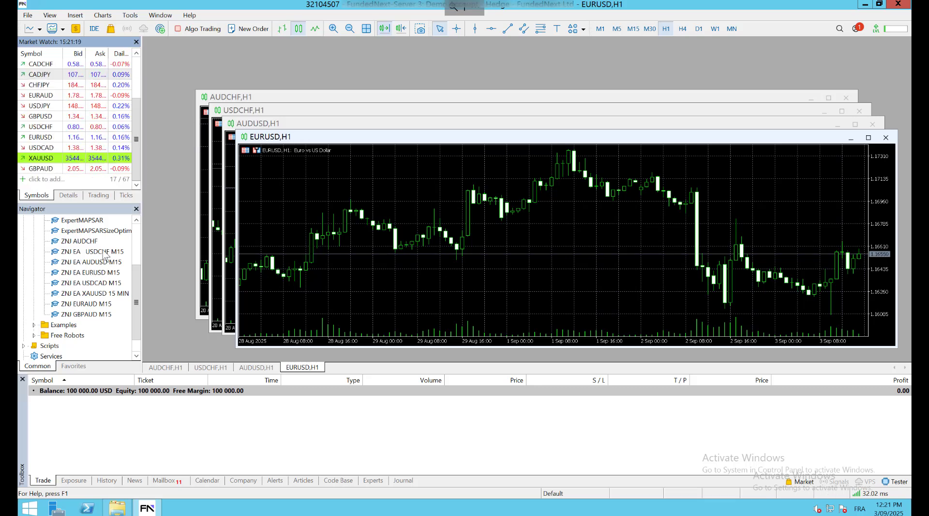
right_click(98, 285)
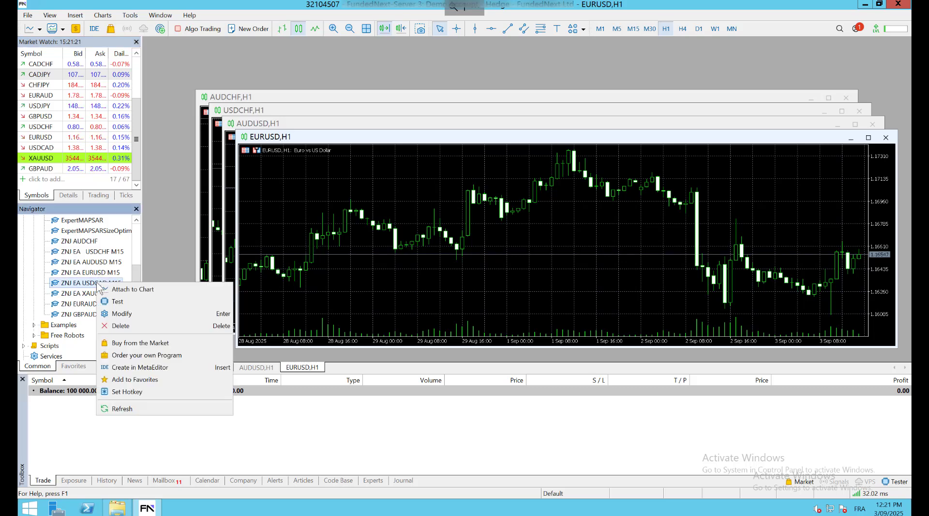
left_click(59, 149)
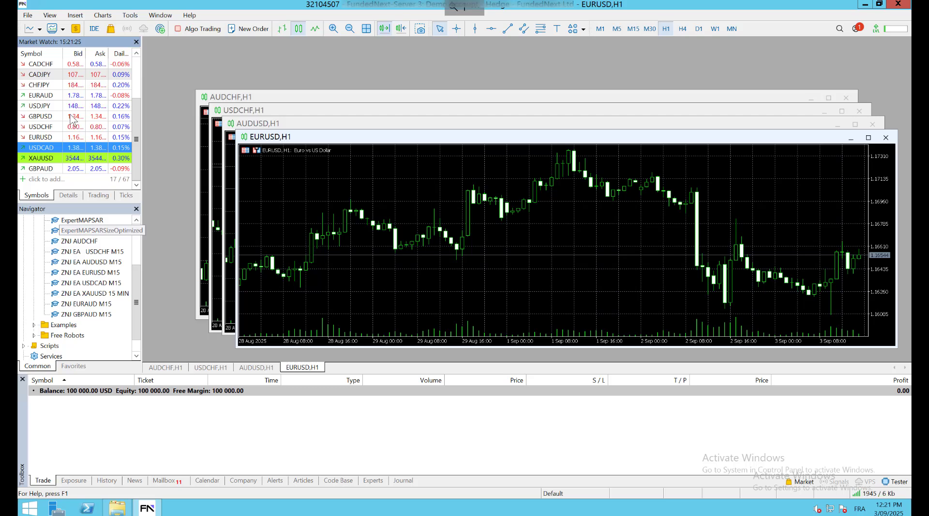
left_click(71, 116)
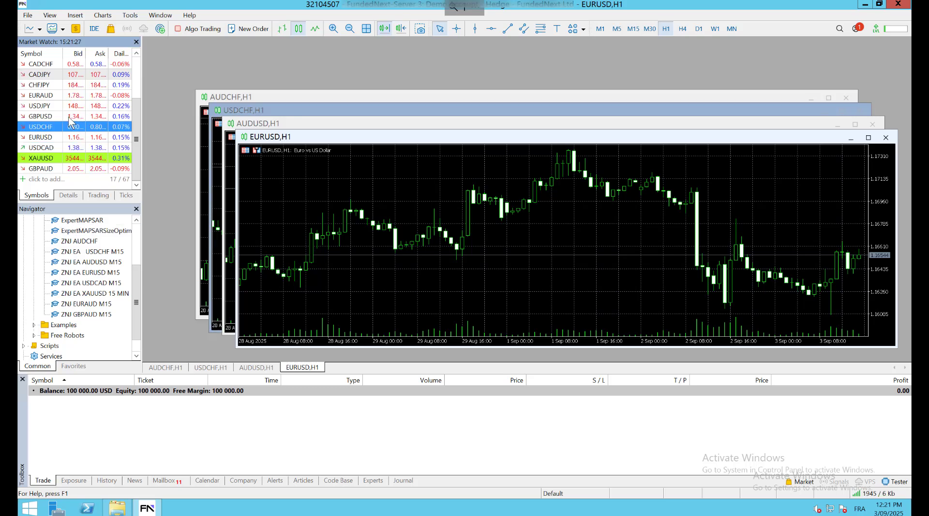
left_click(59, 149)
right_click(59, 149)
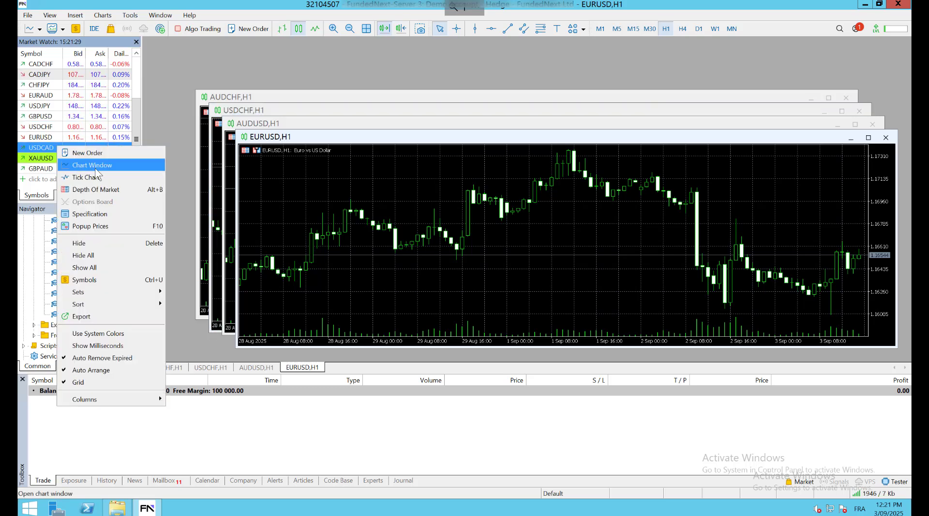
left_click(96, 167)
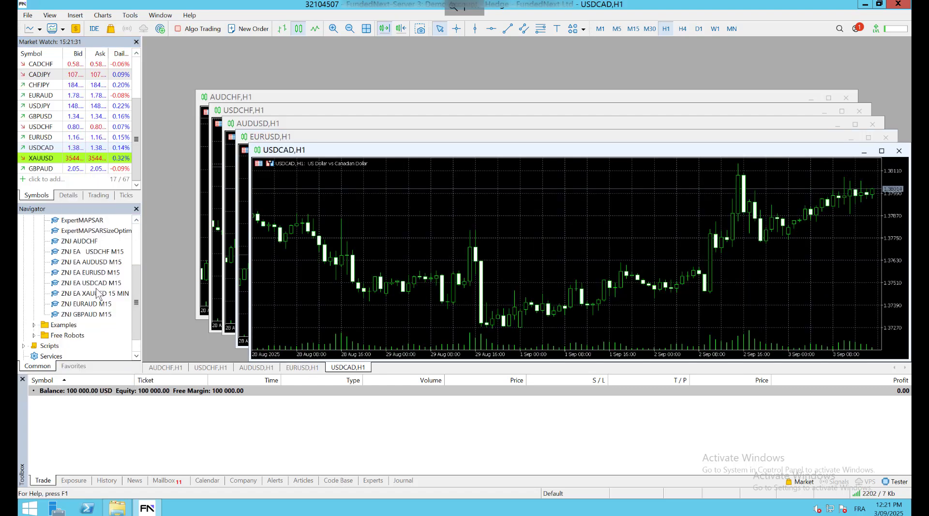
left_click(80, 159)
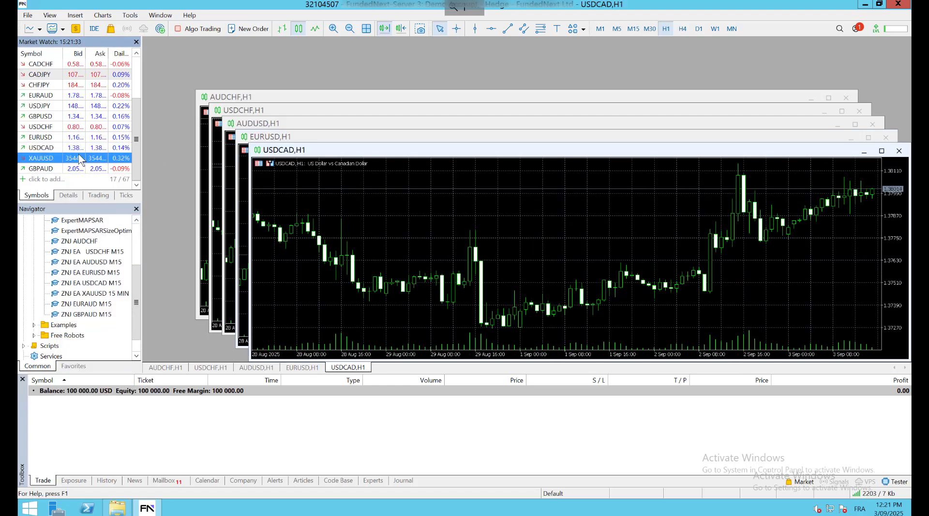
Open an XAUUSD H1 chart and nudge its window slightly down and right
right_click(80, 160)
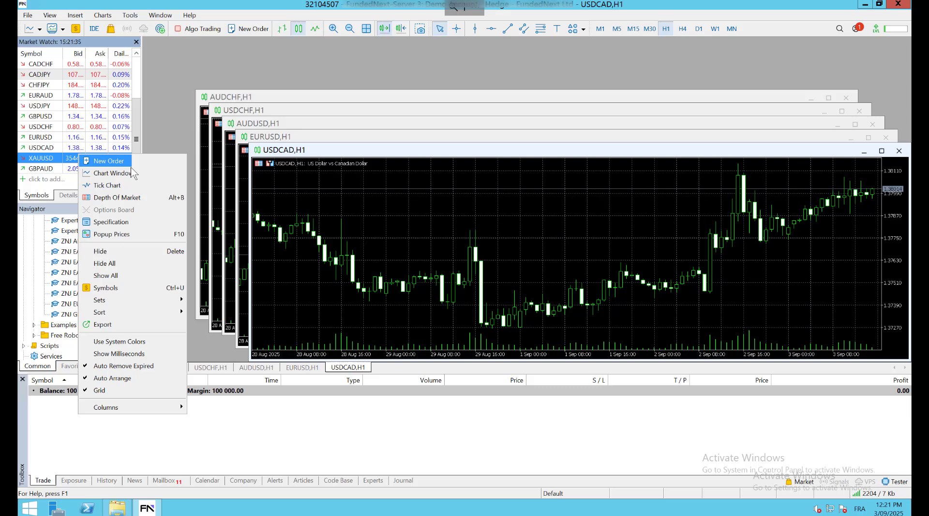
left_click(116, 171)
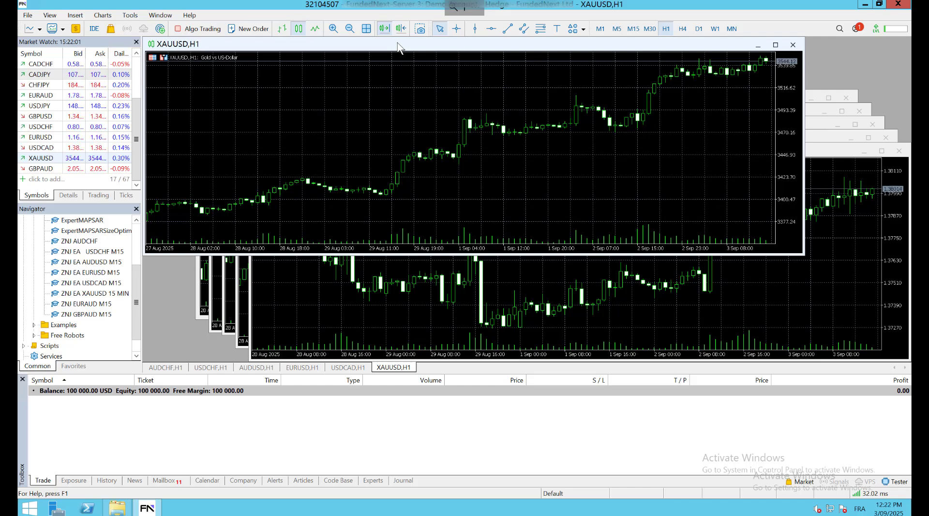
left_click_drag(412, 58, 426, 75)
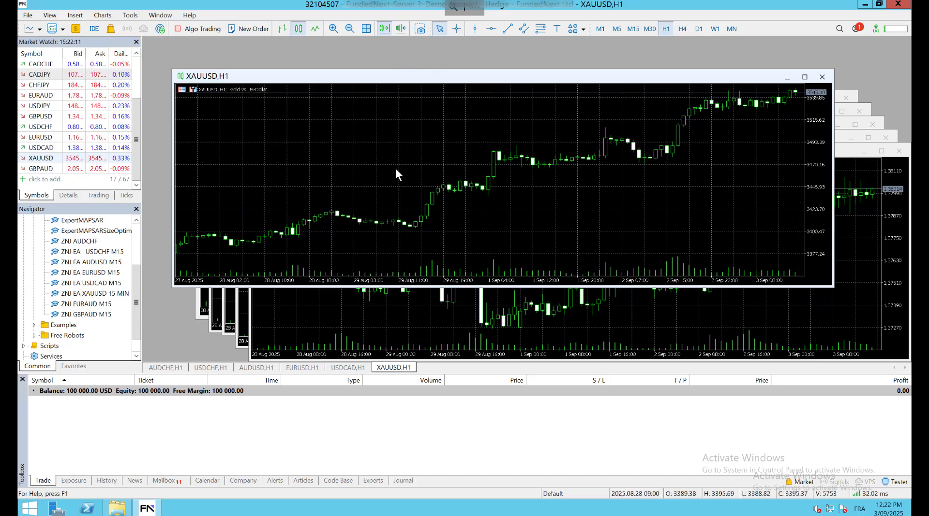
left_click(58, 158)
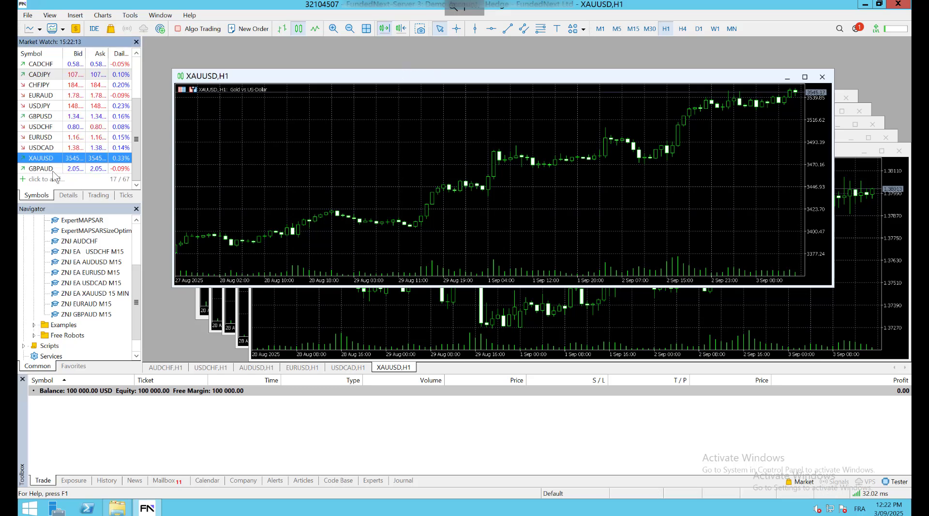
left_click(54, 172)
Open a GBPAUD H1 chart window from the GBPAUD quote in Market Watch
right_click(54, 173)
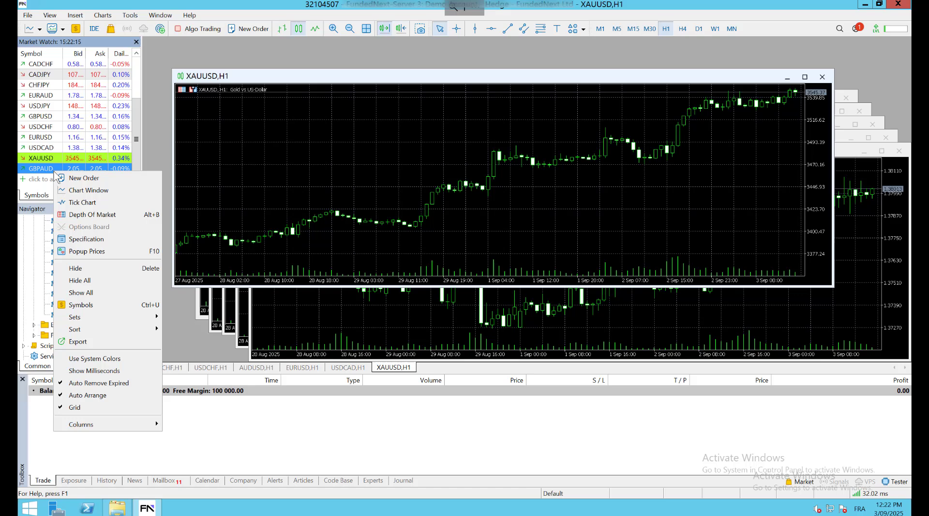
left_click(83, 191)
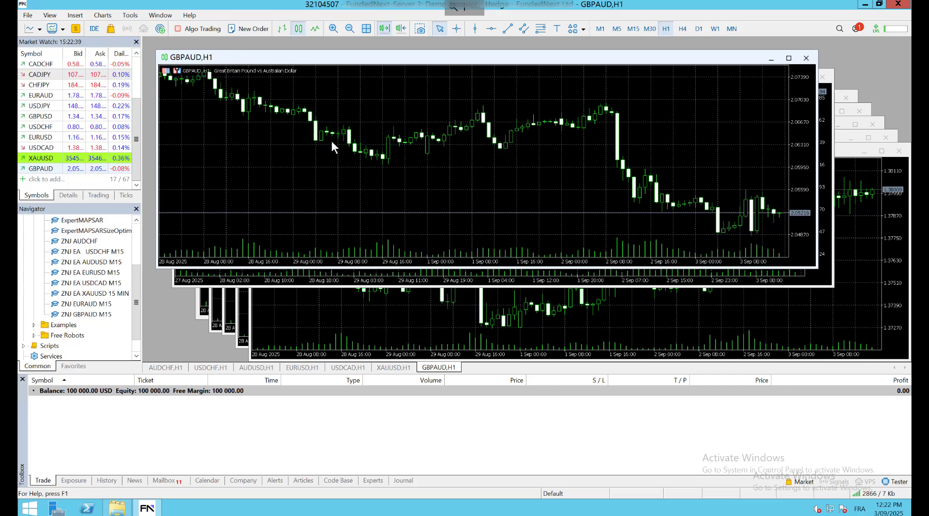
Tile all chart windows into a grid and drop ZNJ AUDCHF onto the AUDCHF chart
right_click(442, 373)
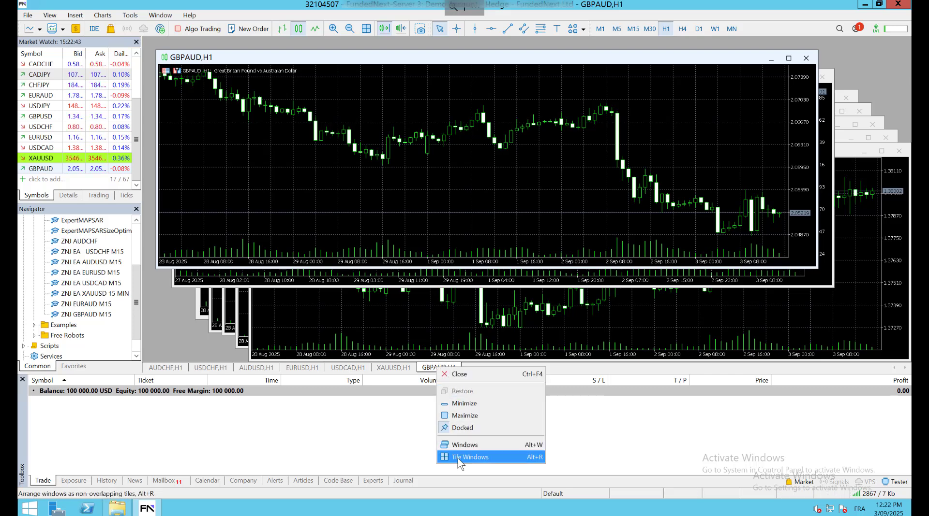
key("Return")
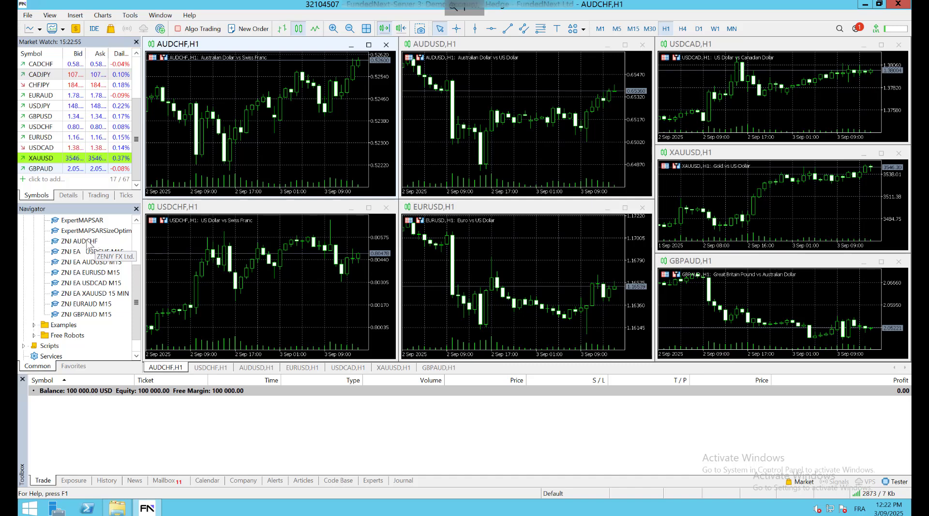
left_click_drag(87, 246, 227, 149)
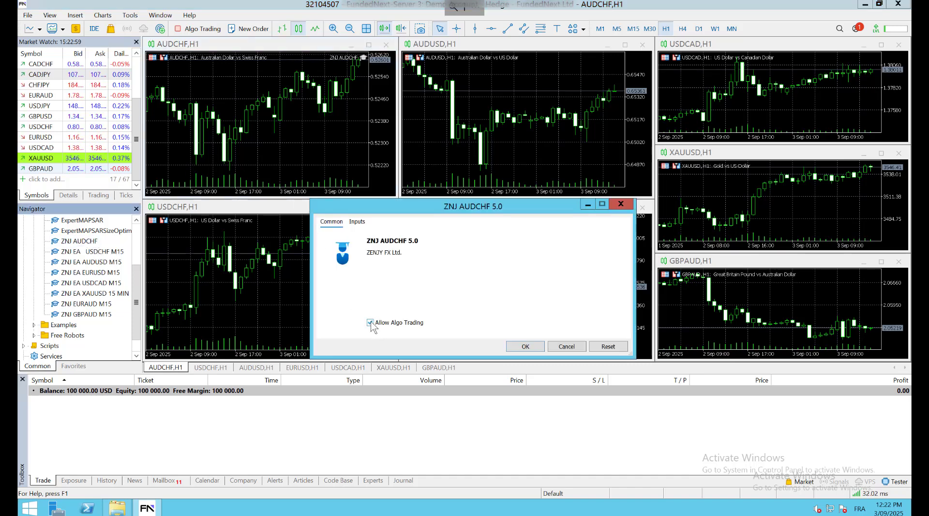
left_click(117, 508)
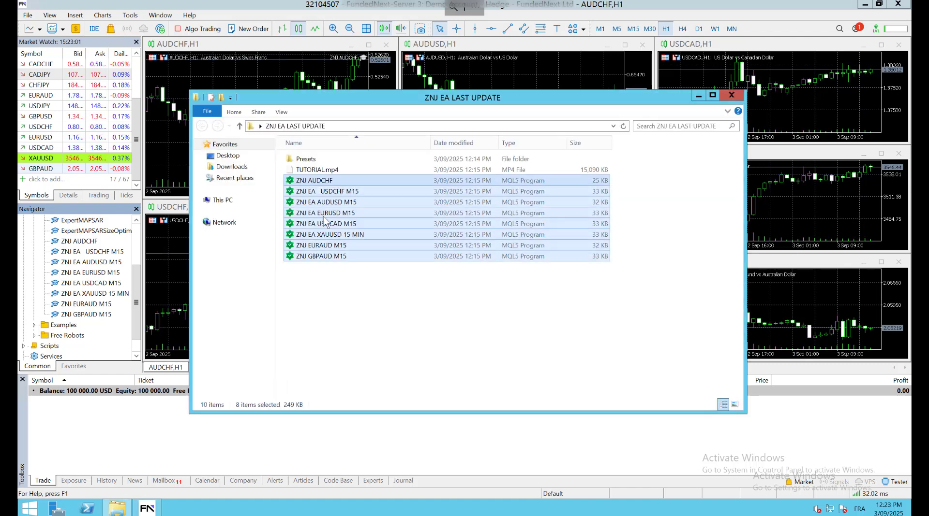
Browse the Presets folder, checking AUDCHF and '500 usd preset', then return to Presets
double_click(317, 161)
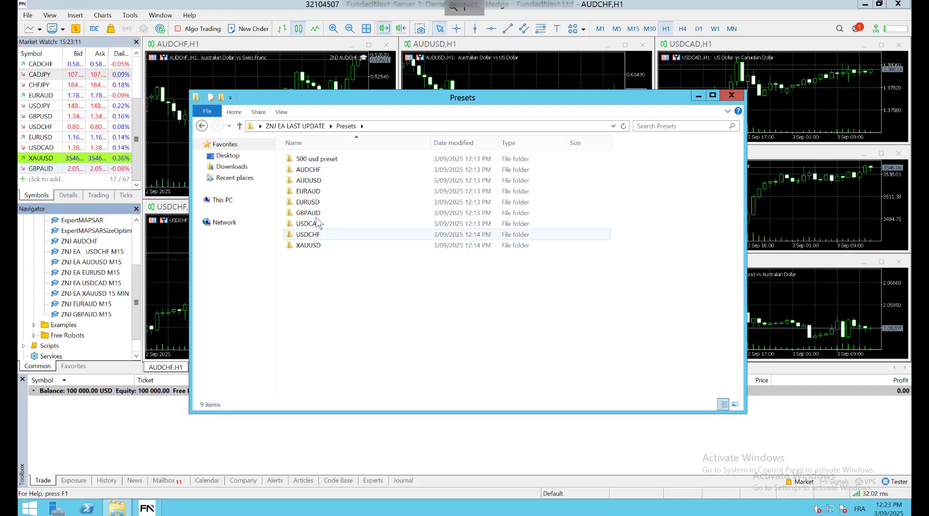
double_click(329, 173)
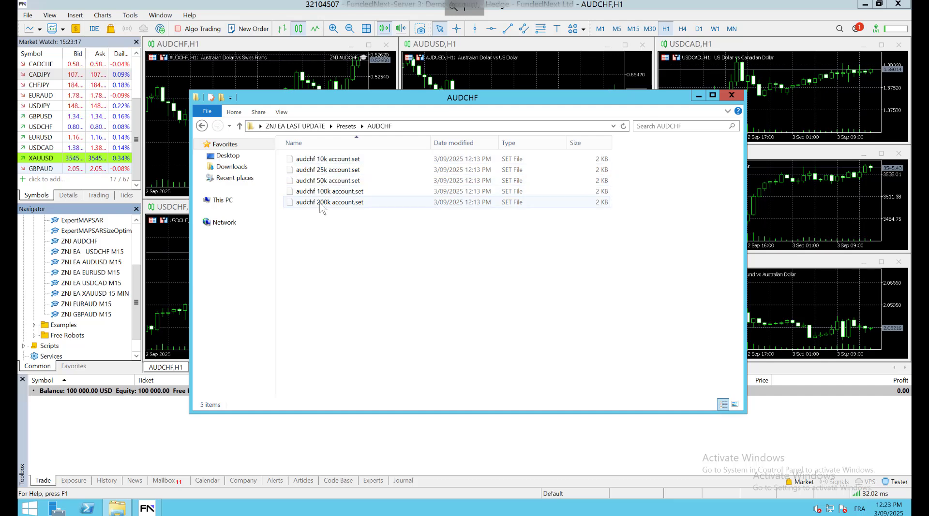
left_click(202, 126)
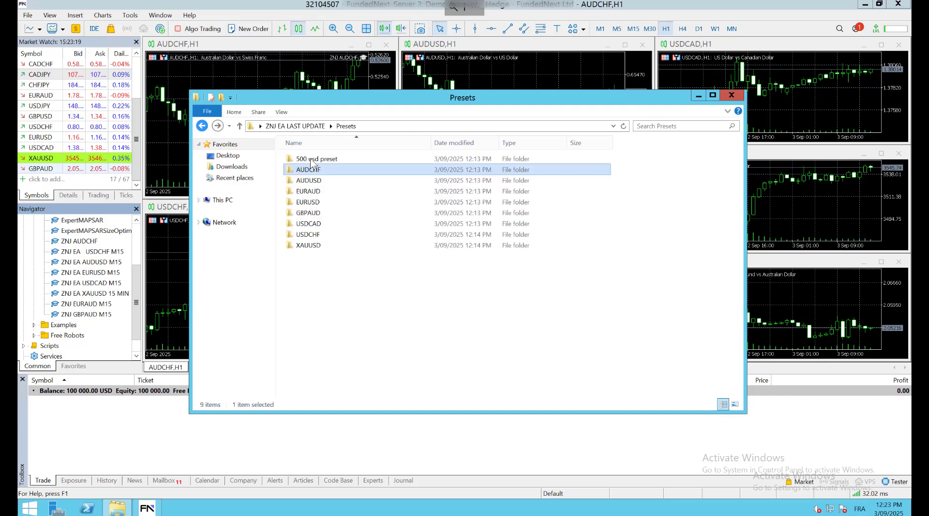
double_click(326, 160)
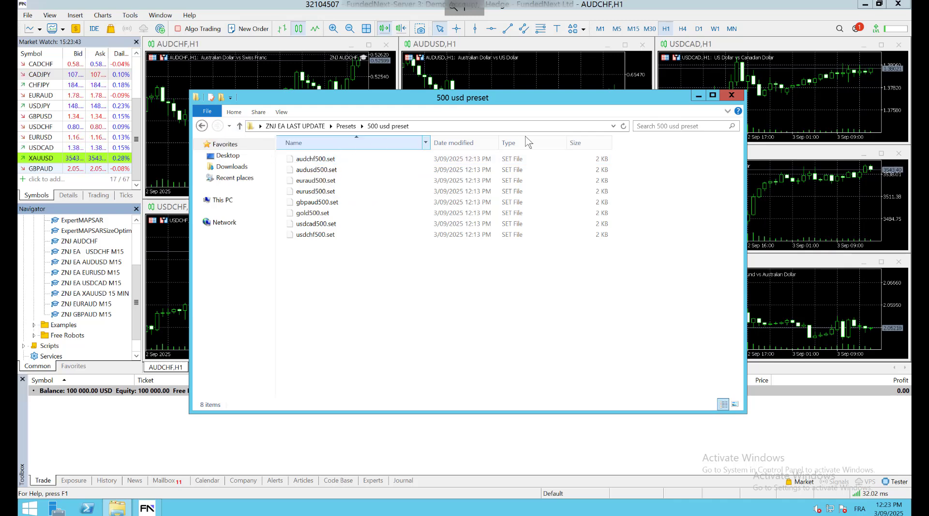
left_click(202, 126)
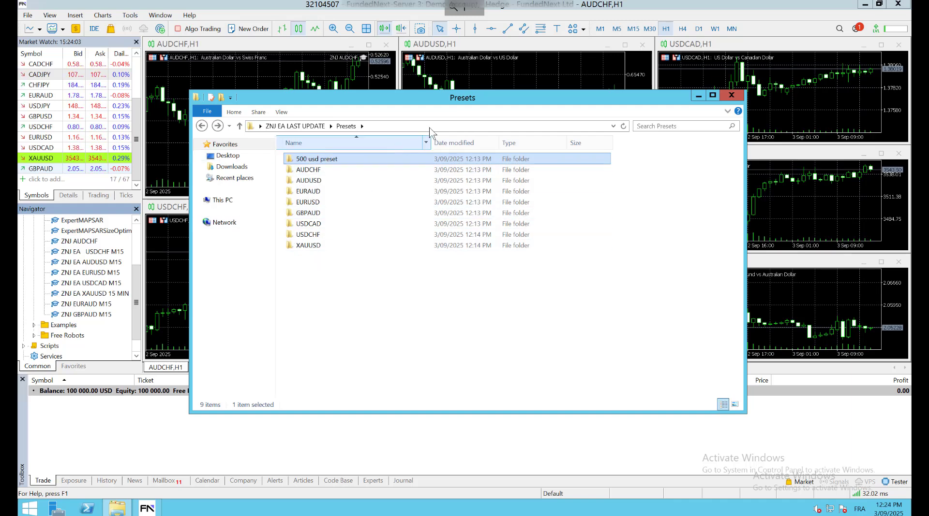
Load 'audchf 100k account.set' into ZNJ AUDCHF (2.9 lots, SL 30, TP 60) and attach it
left_click(737, 97)
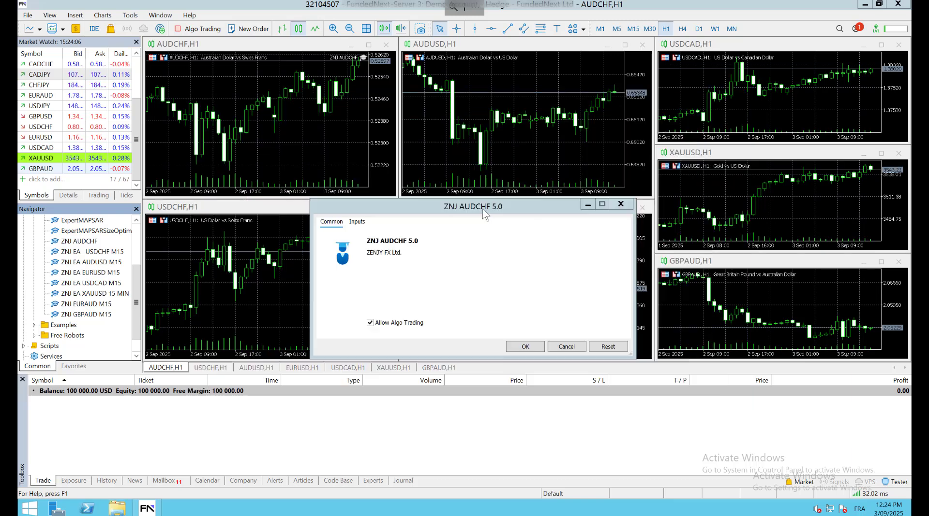
left_click(355, 223)
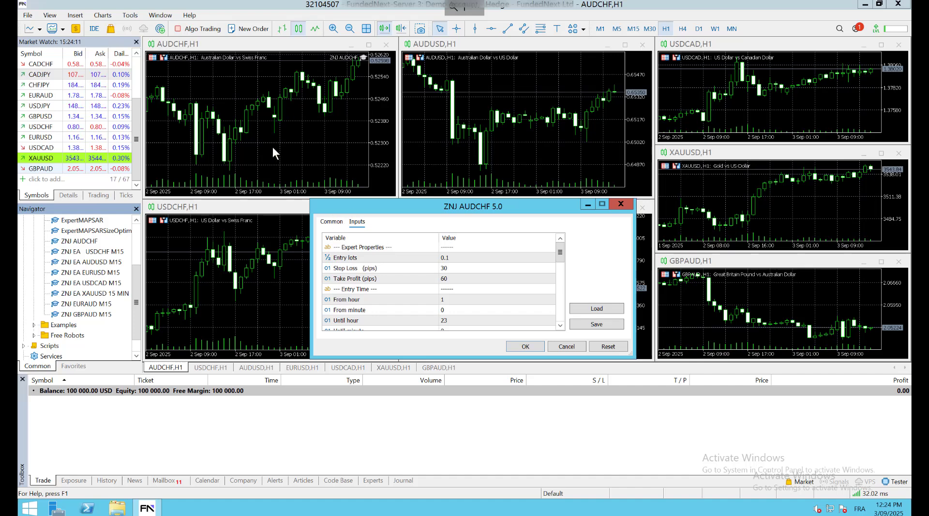
left_click(607, 305)
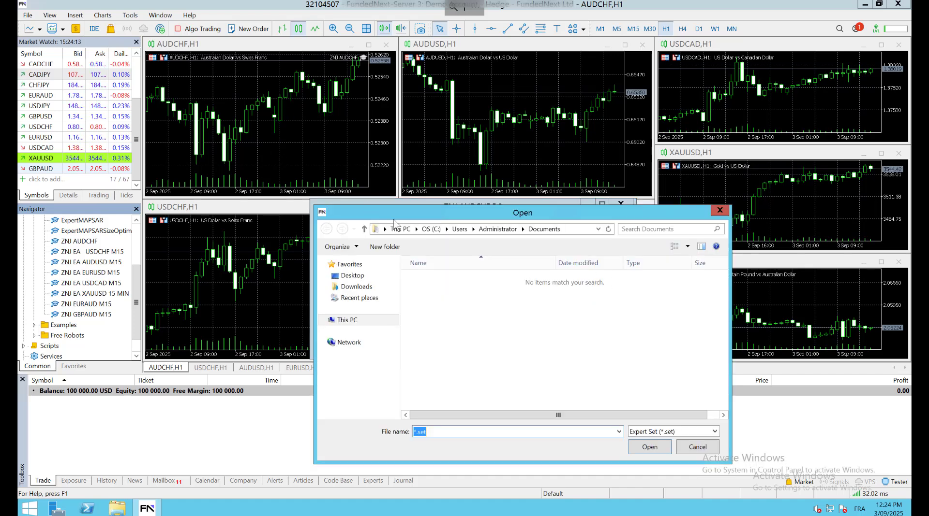
left_click(352, 275)
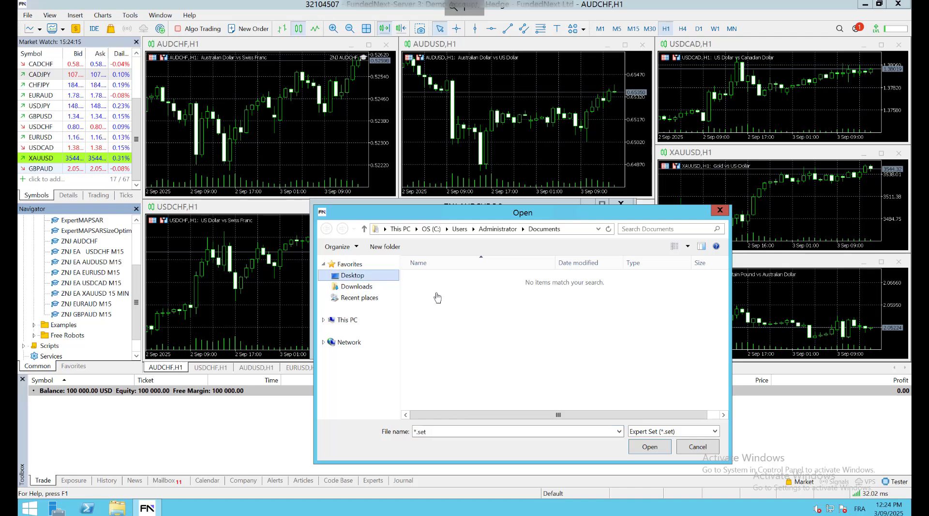
double_click(447, 333)
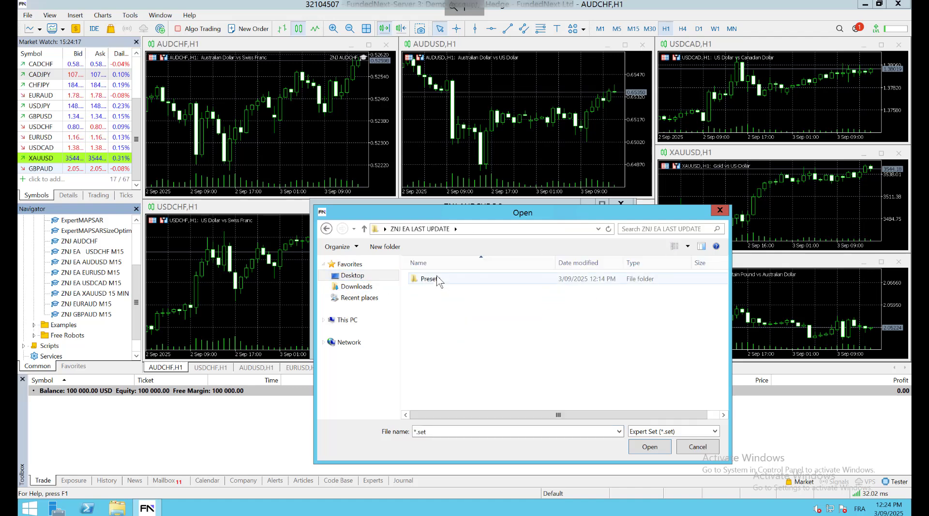
double_click(438, 280)
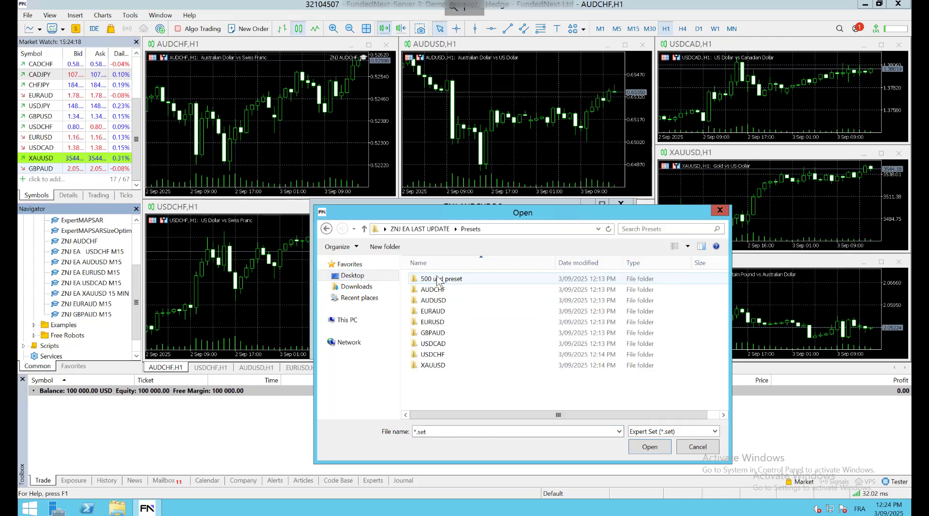
double_click(430, 290)
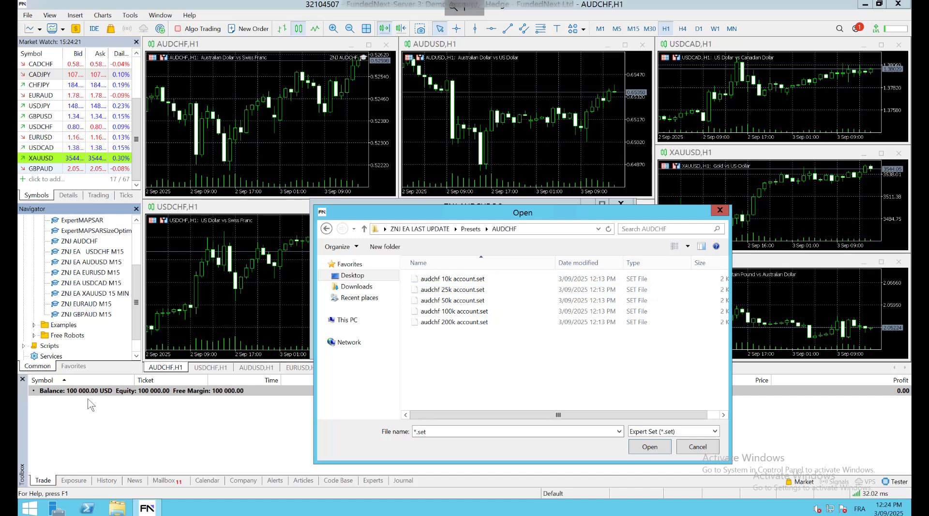
left_click(470, 312)
left_click(650, 447)
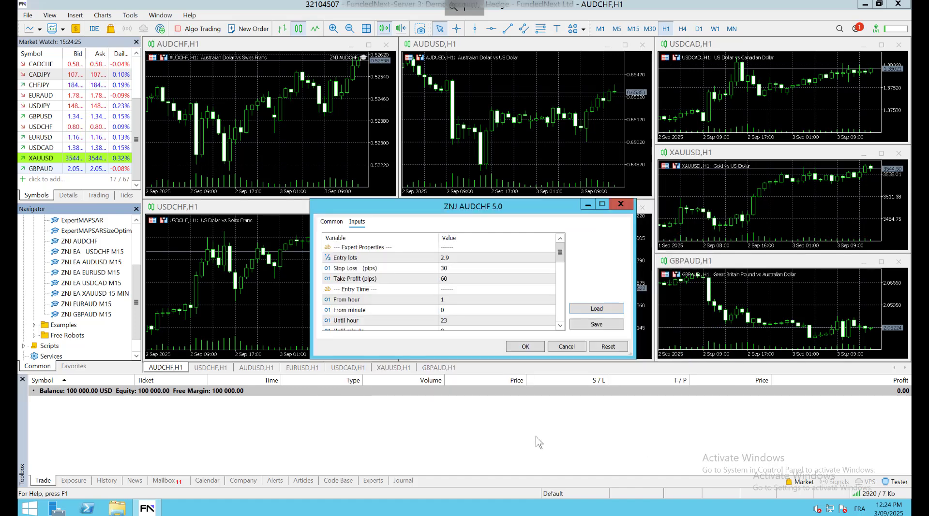
left_click(524, 347)
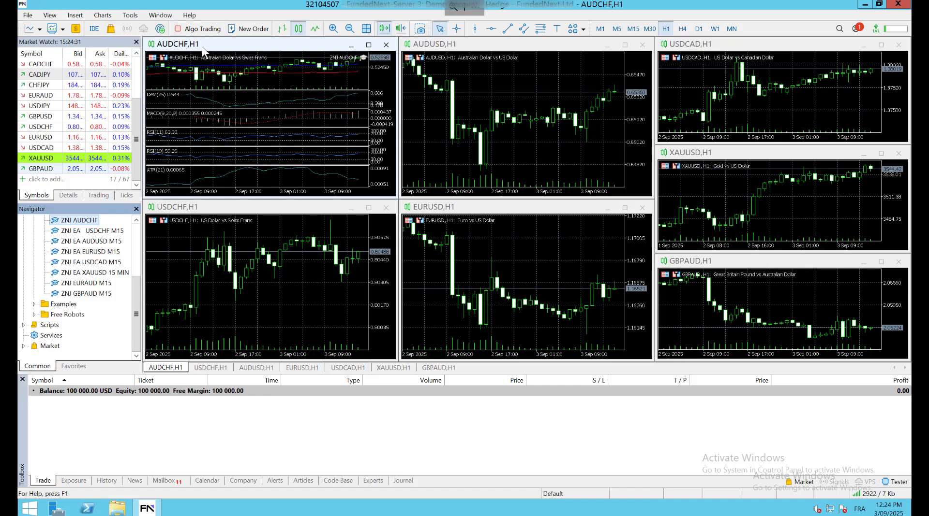
Switch AUDCHF to M15 and drag ZNJ EA AUDUSD M15 onto the AUDUSD chart
left_click(636, 28)
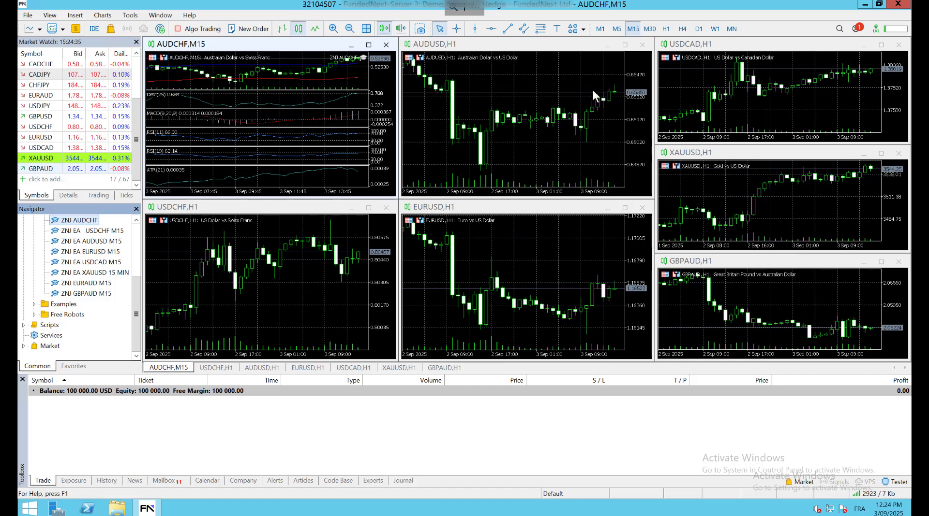
left_click(479, 80)
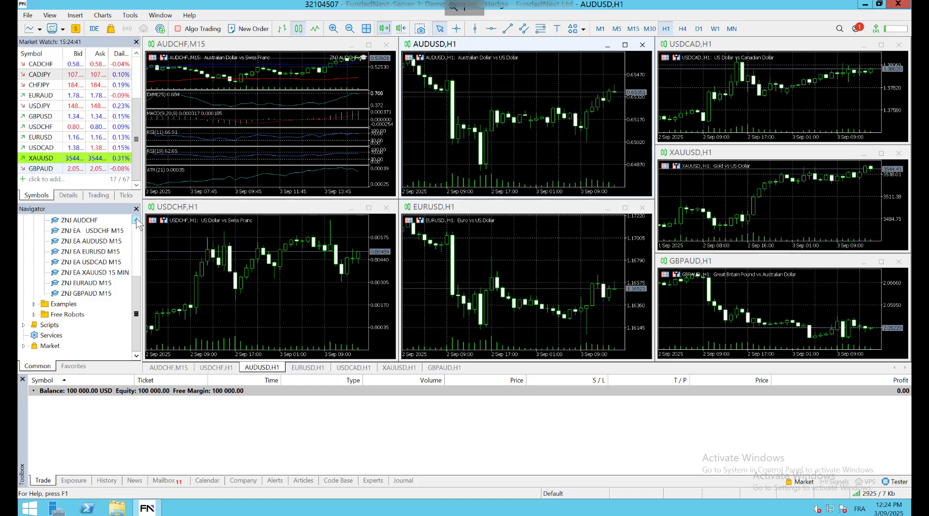
left_click(136, 220)
left_click(137, 220)
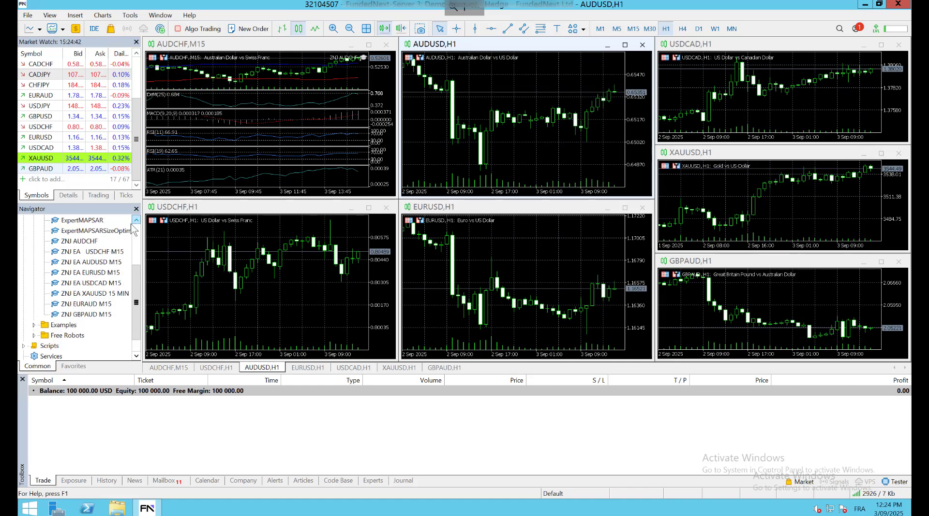
left_click(88, 242)
left_click(82, 264)
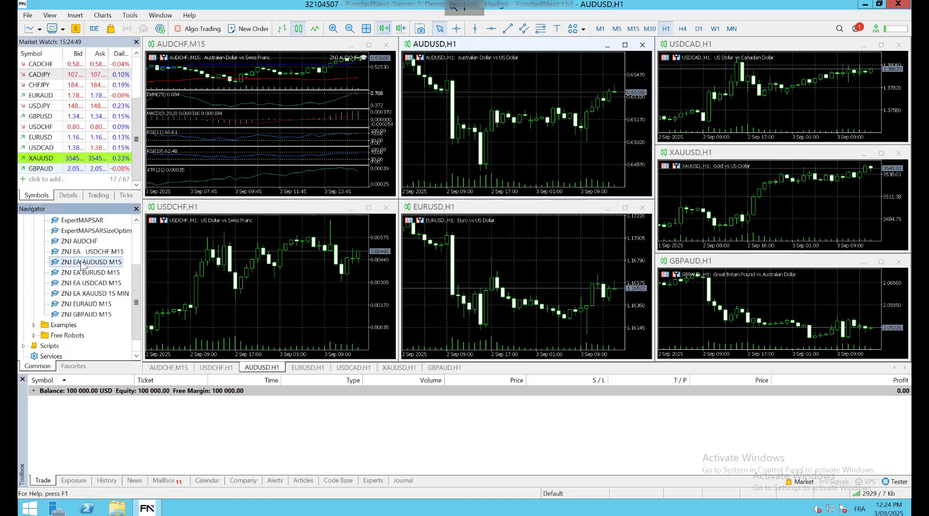
left_click_drag(82, 264, 464, 107)
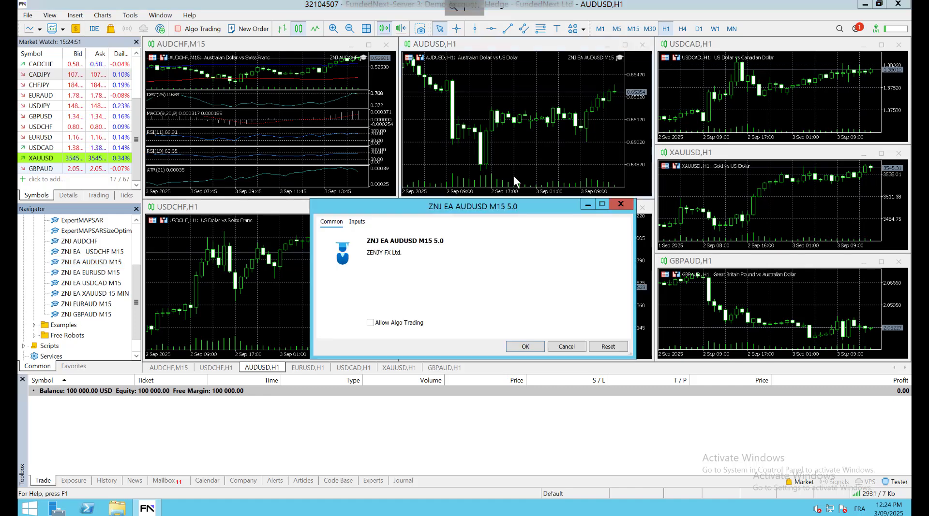
Load the 'audusd 100k account' preset (2.44 lots, SL 40, TP 80) into the EA inputs
left_click(357, 221)
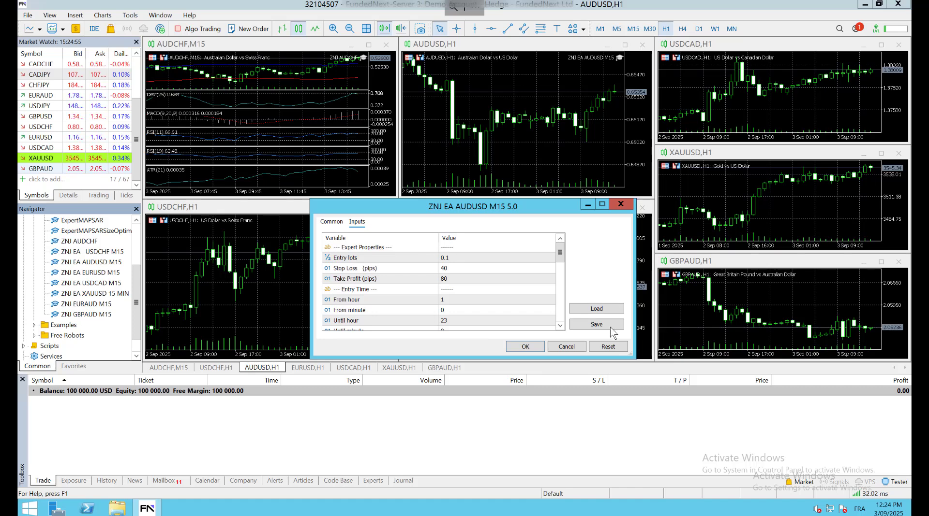
left_click(599, 310)
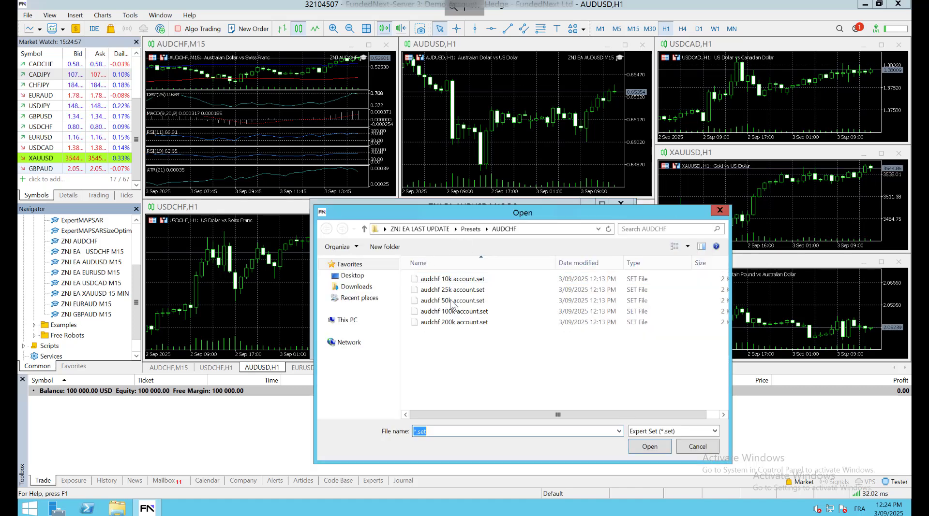
left_click(476, 229)
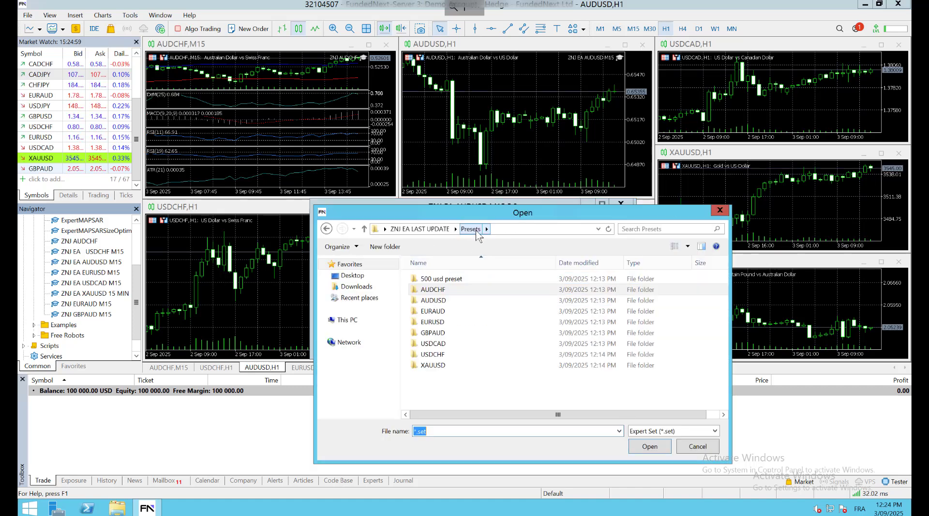
double_click(452, 301)
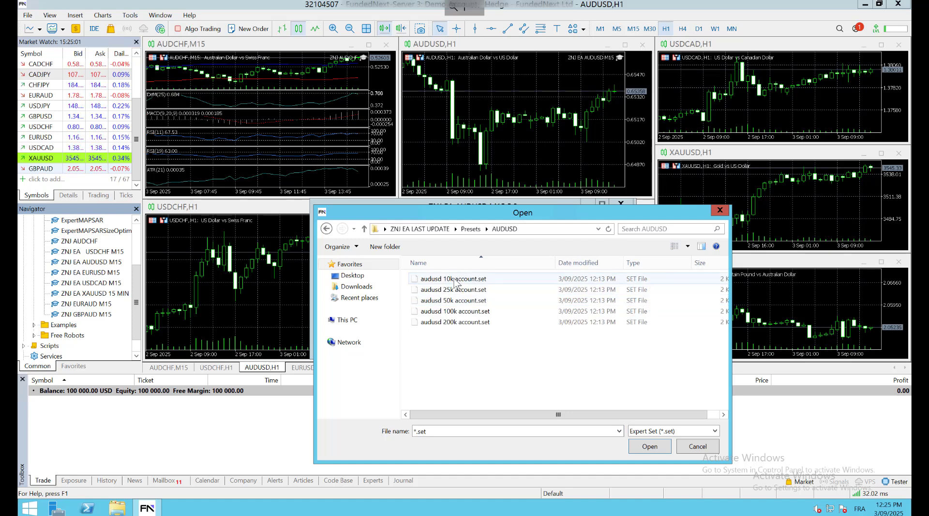
double_click(493, 311)
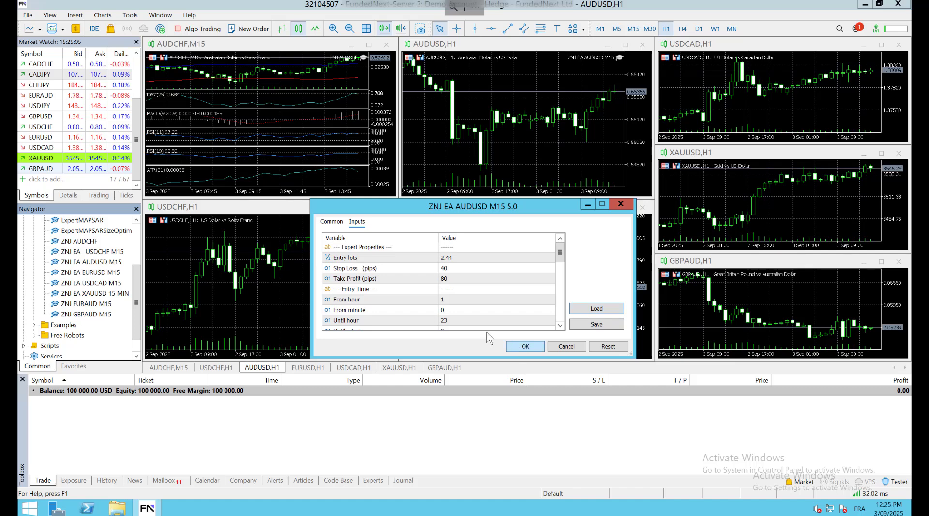
left_click(331, 222)
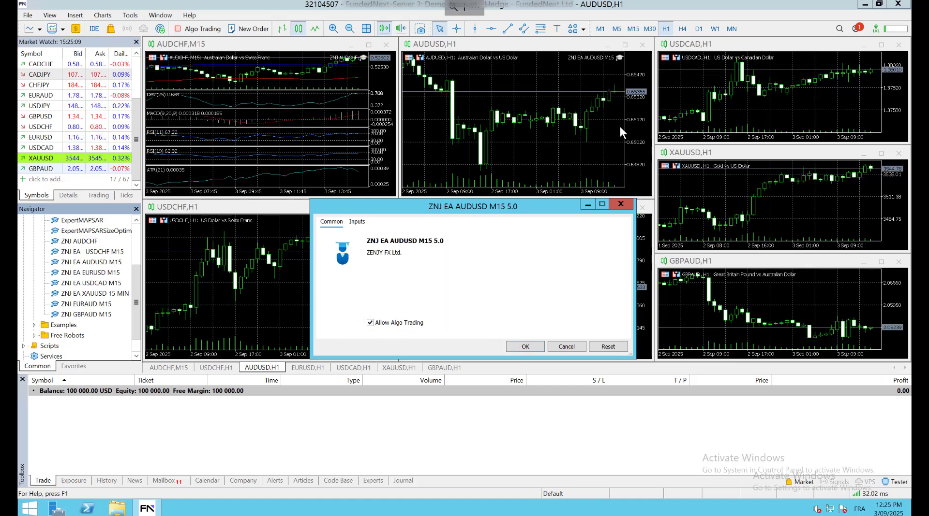
Confirm the ZNJ EA AUDUSD M15 settings to attach it to the AUDUSD chart
left_click(525, 346)
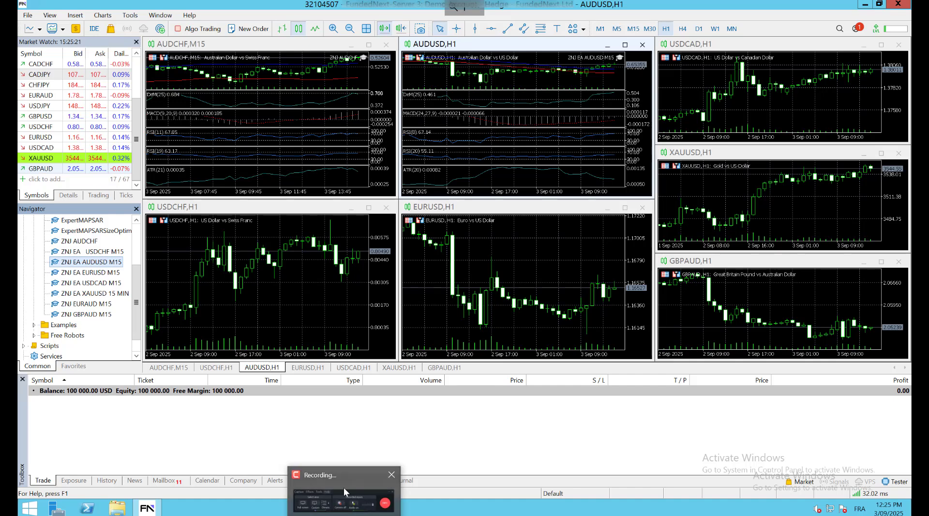
left_click(343, 489)
left_click(869, 490)
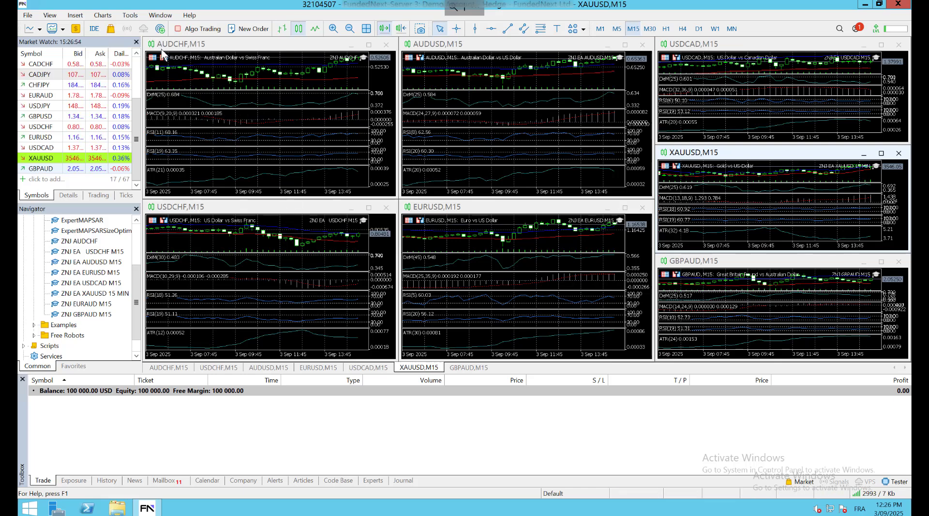
mouse_move(347, 59)
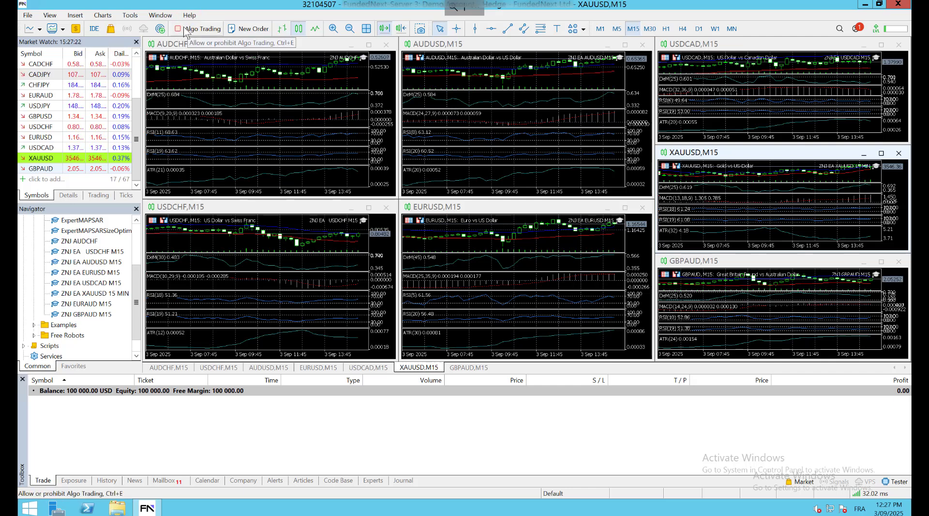
Switch on Algo Trading from the toolbar so the ZNJ EAs on all seven M15 charts can trade
left_click(187, 29)
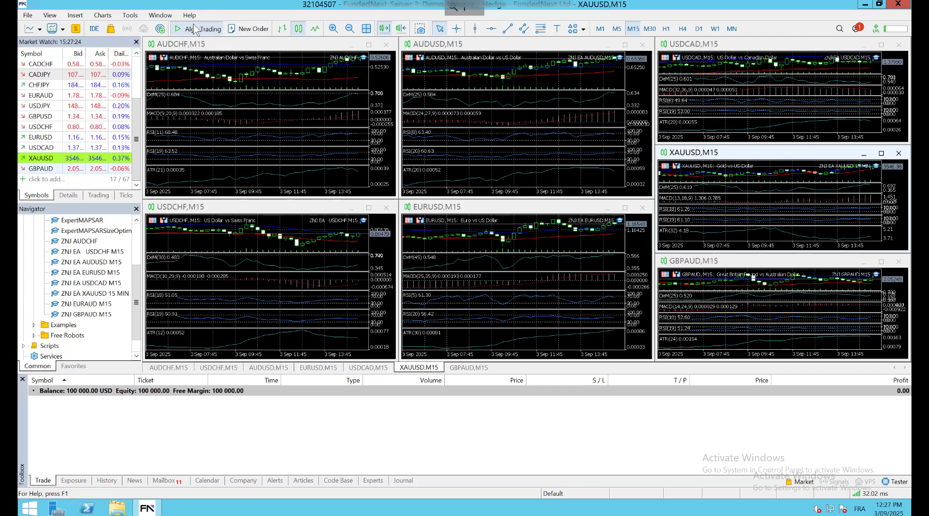